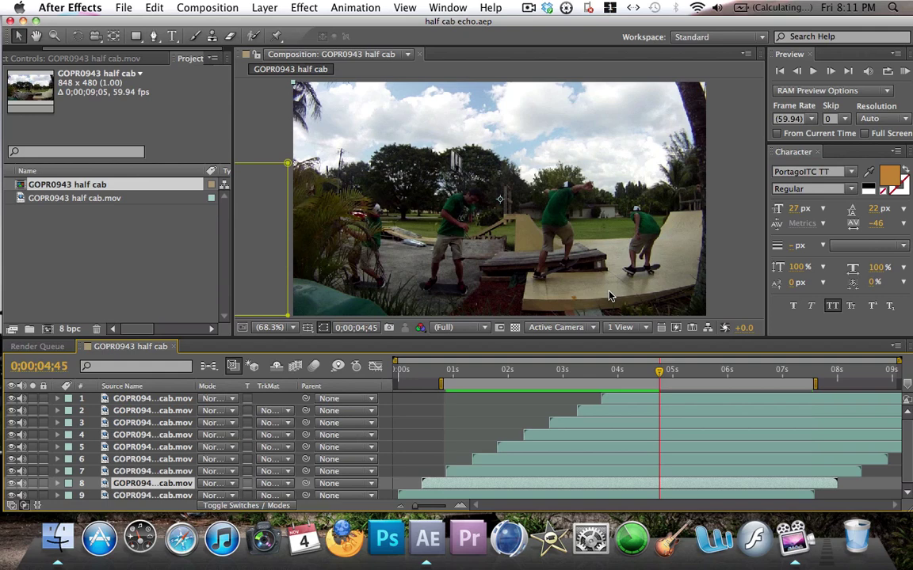
- Preview the finished echo effect from near the start of the clip
left_click(447, 370)
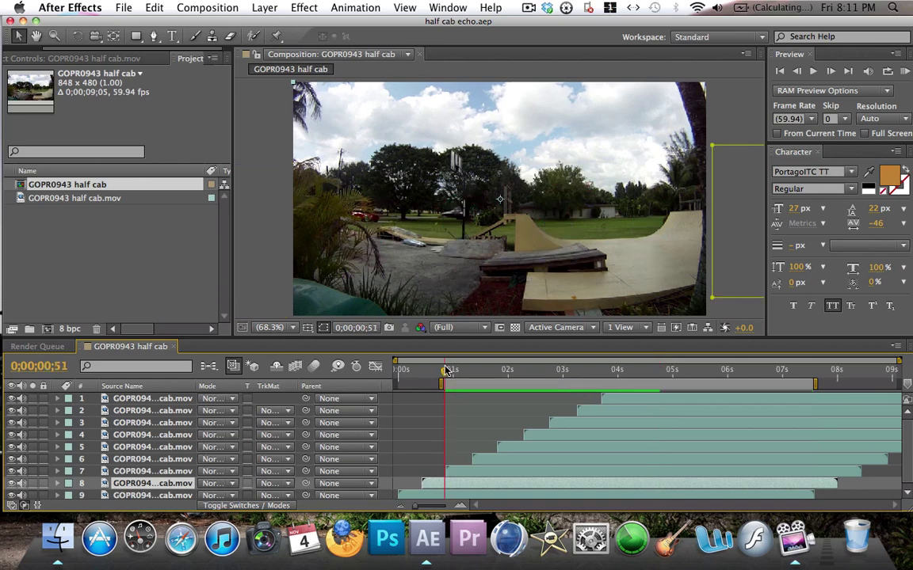
key("space")
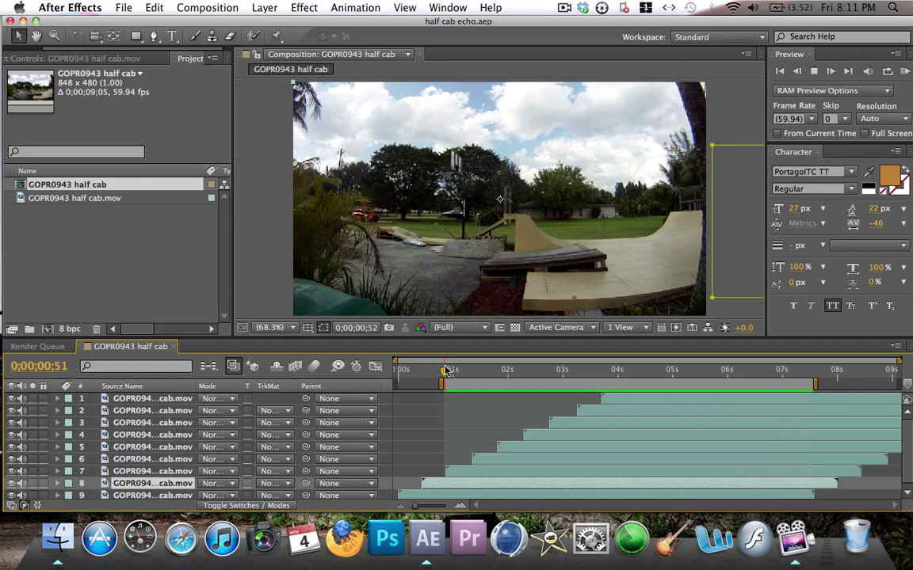
left_click(447, 370)
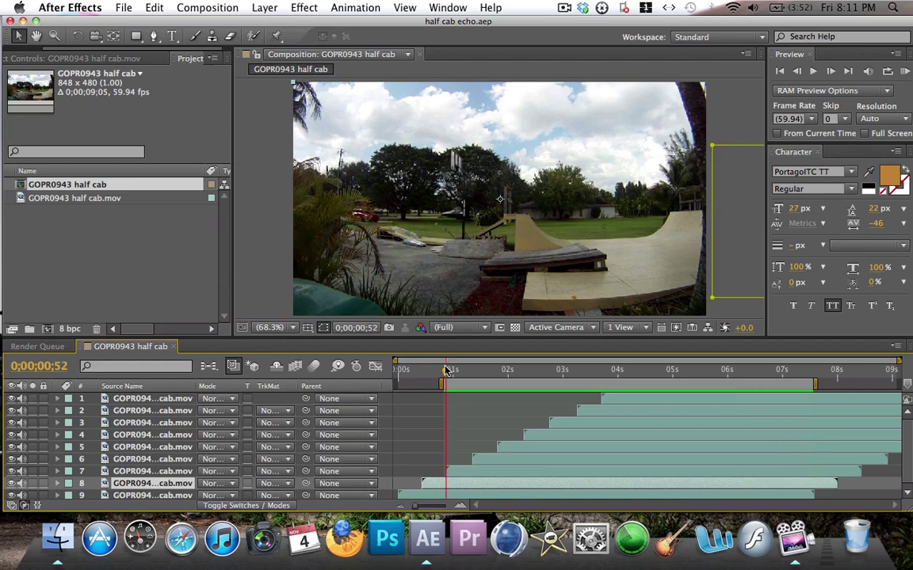
- Create a new 848×480, 59.94 fps, 20-second composition named Comp 1
left_click(223, 7)
left_click(228, 23)
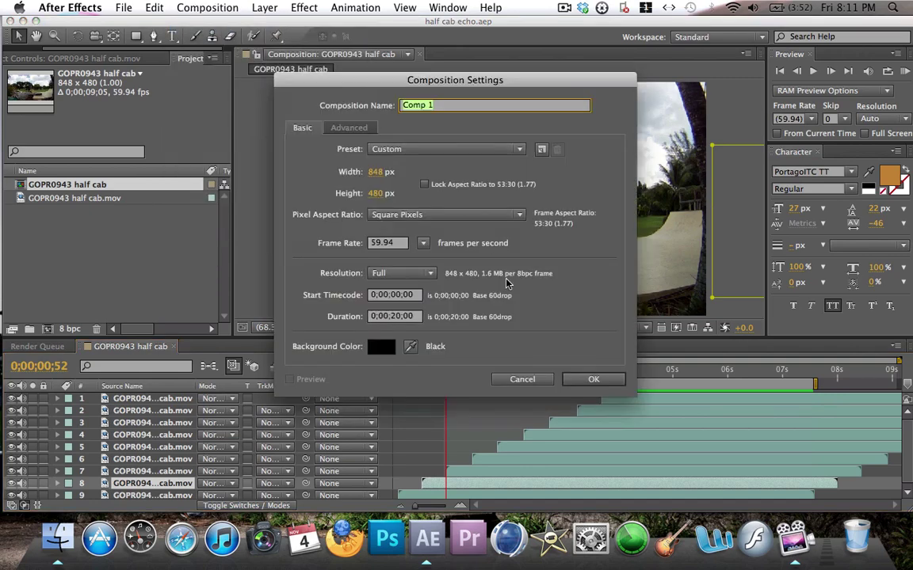
left_click(595, 380)
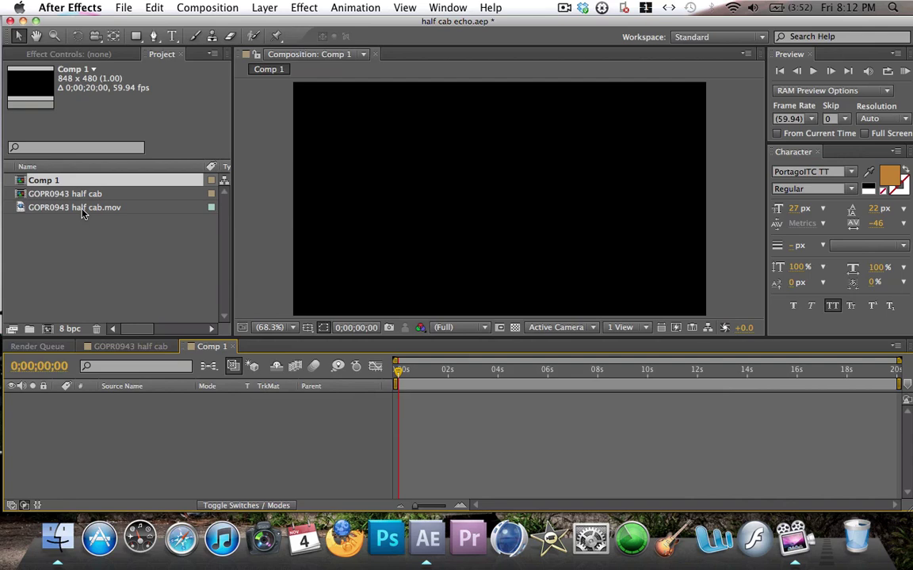
- Add the GOPR0943 half cab composition to Comp 1, scrub it, then delete that layer
left_click(89, 195)
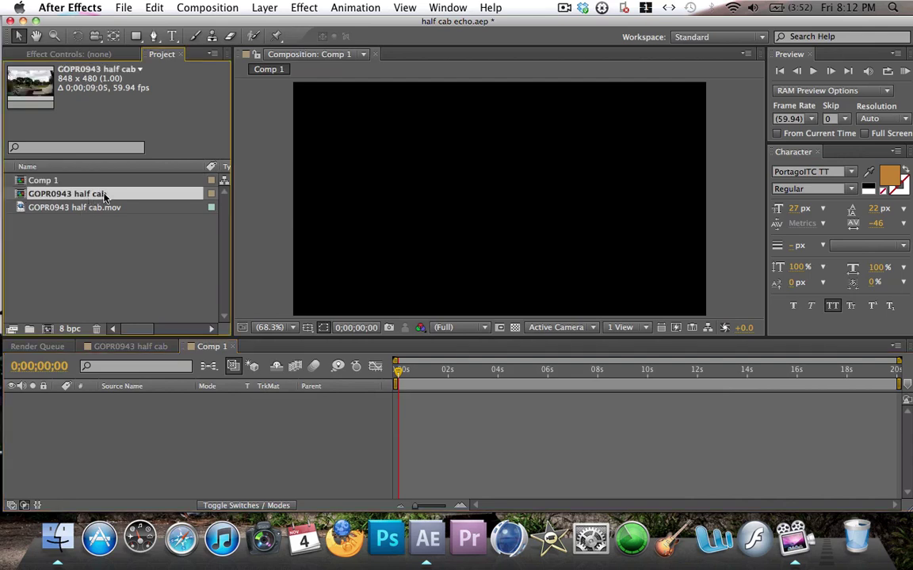
left_click_drag(103, 196, 106, 381)
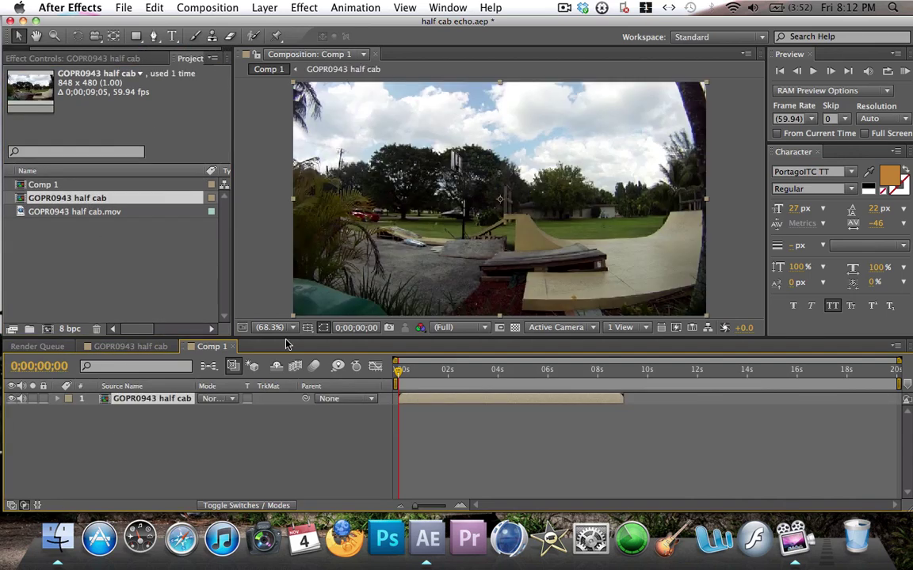
left_click_drag(399, 382, 439, 384)
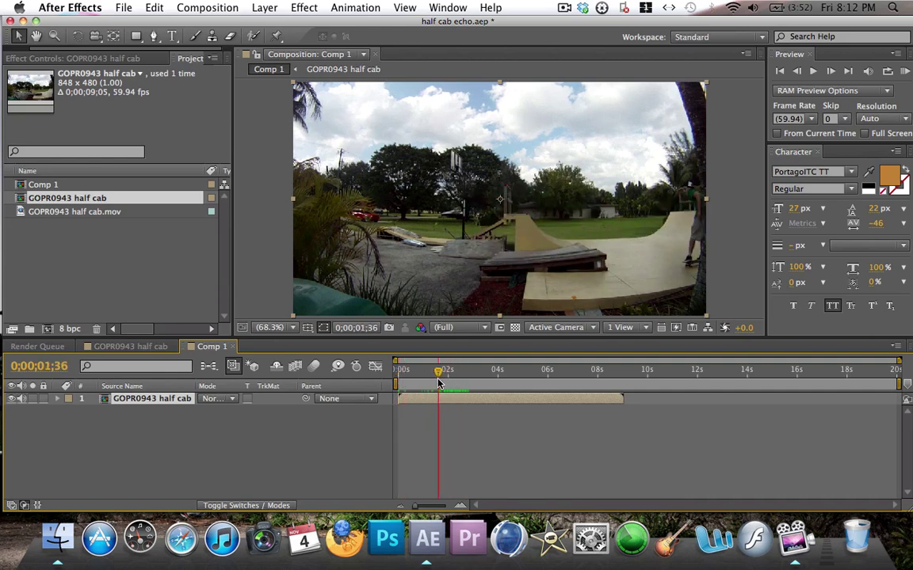
key("Delete")
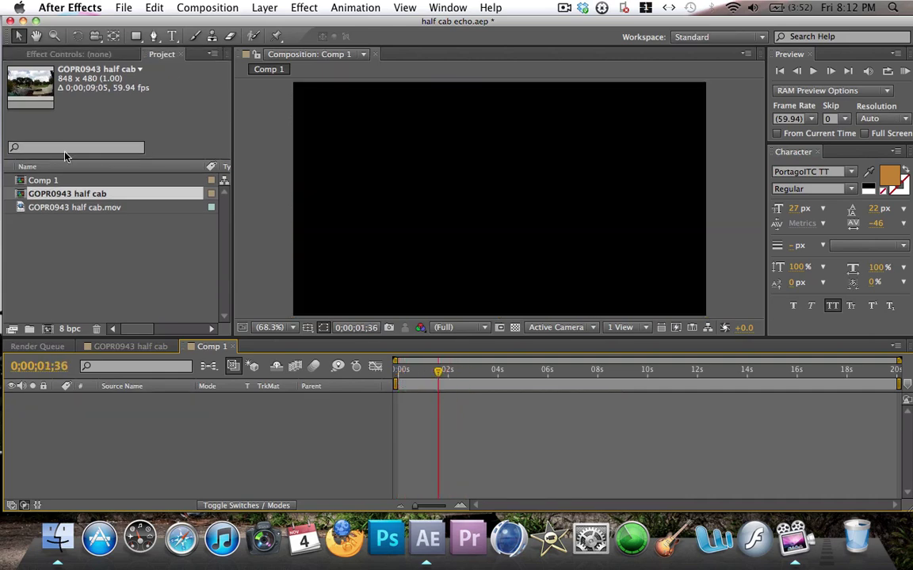
- Add GOPR0943 half cab.mov to Comp 1, duplicate it, and start the top copy slightly later
left_click_drag(77, 208, 376, 422)
mouse_move(431, 377)
left_mouse_down()
mouse_move(483, 372)
mouse_move(438, 372)
mouse_move(445, 376)
left_mouse_up()
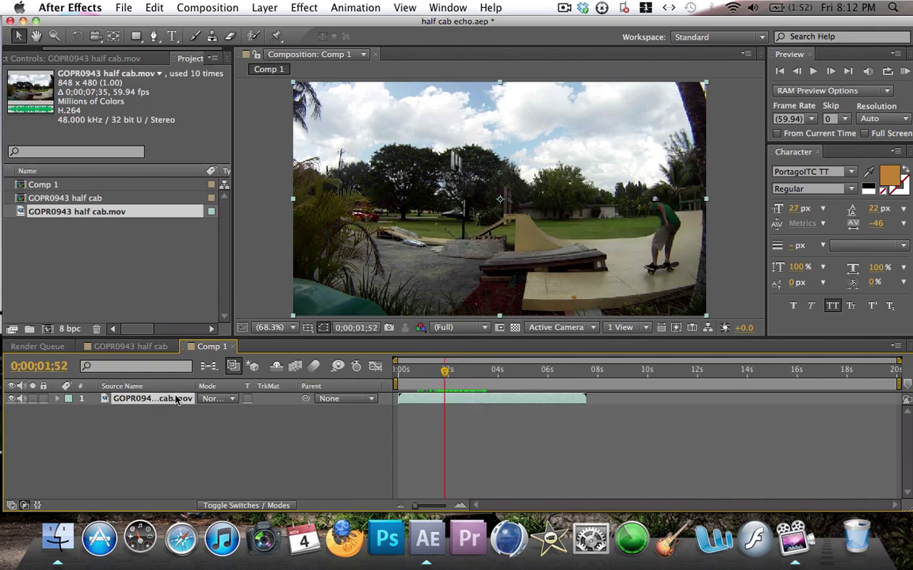
key("super+d")
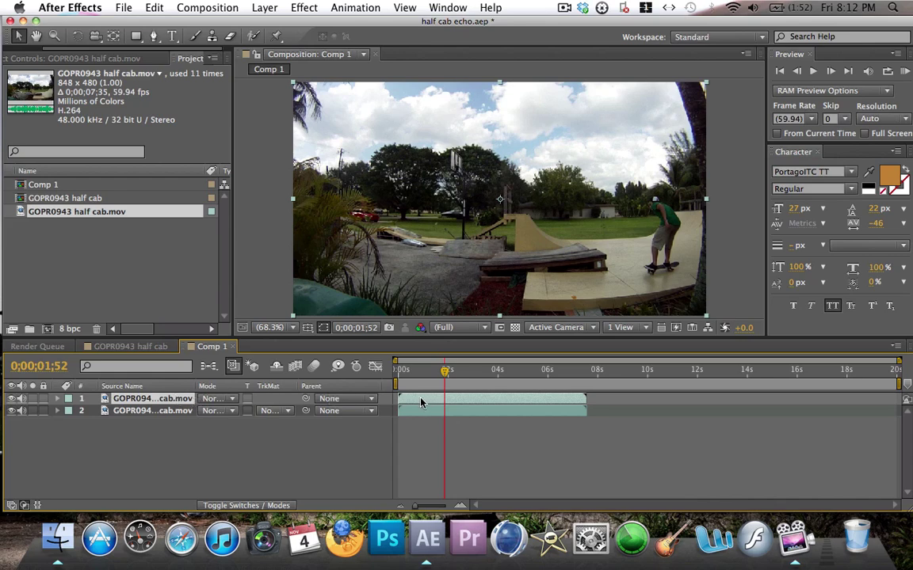
left_click_drag(421, 402, 446, 402)
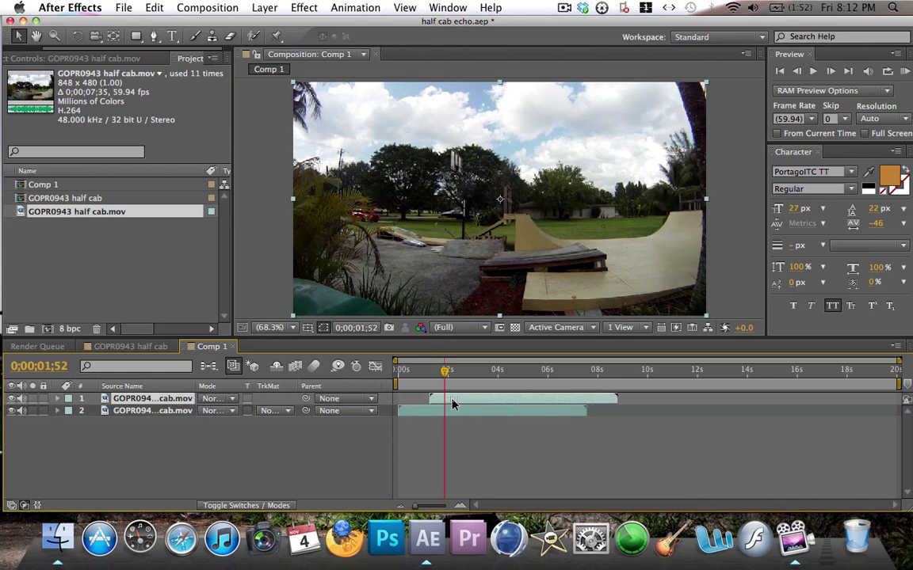
mouse_move(445, 374)
left_mouse_down()
mouse_move(400, 371)
mouse_move(436, 378)
left_mouse_up()
- Draw a rectangle mask over the right end of the ramp on the top layer
left_click(136, 39)
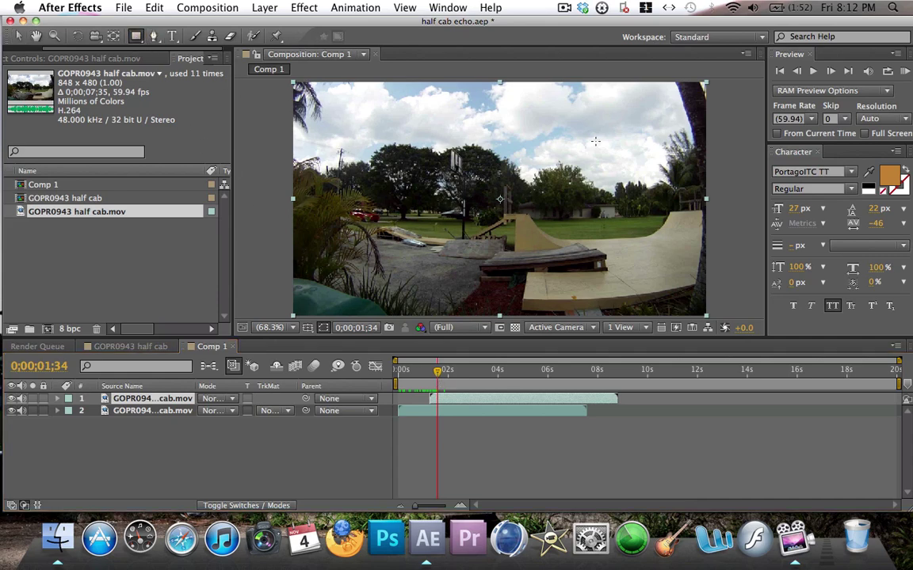
left_click_drag(621, 118, 735, 283)
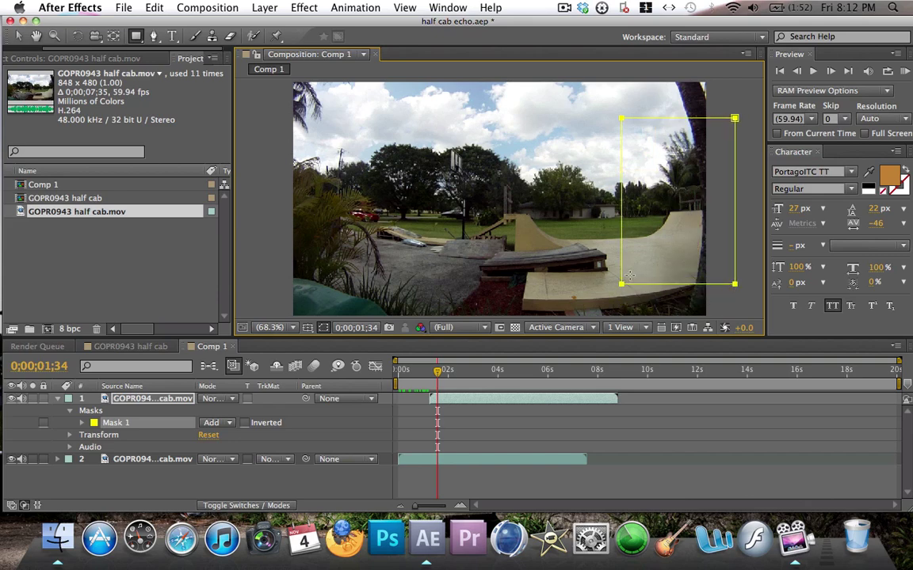
left_click_drag(438, 377, 466, 370)
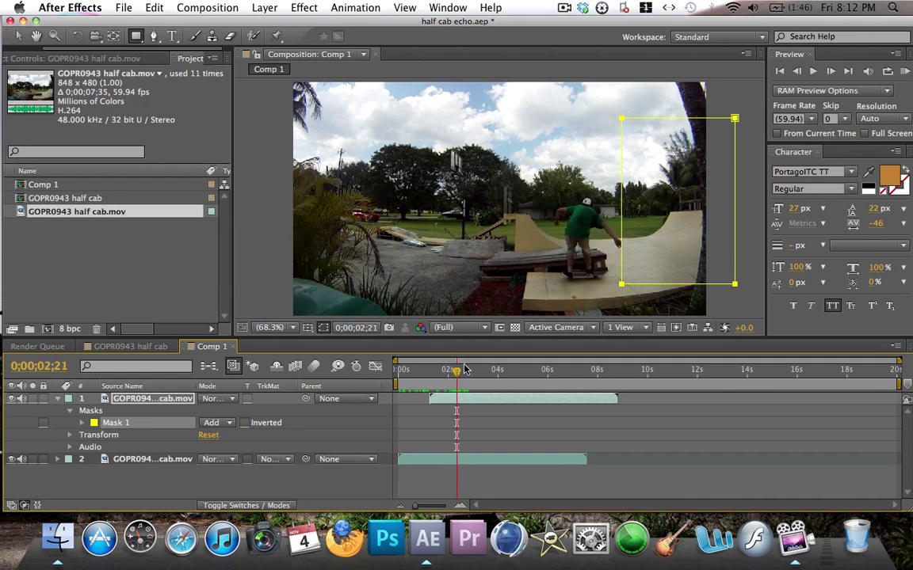
- Shift the masked rectangle further right across the ramp
left_click(20, 35)
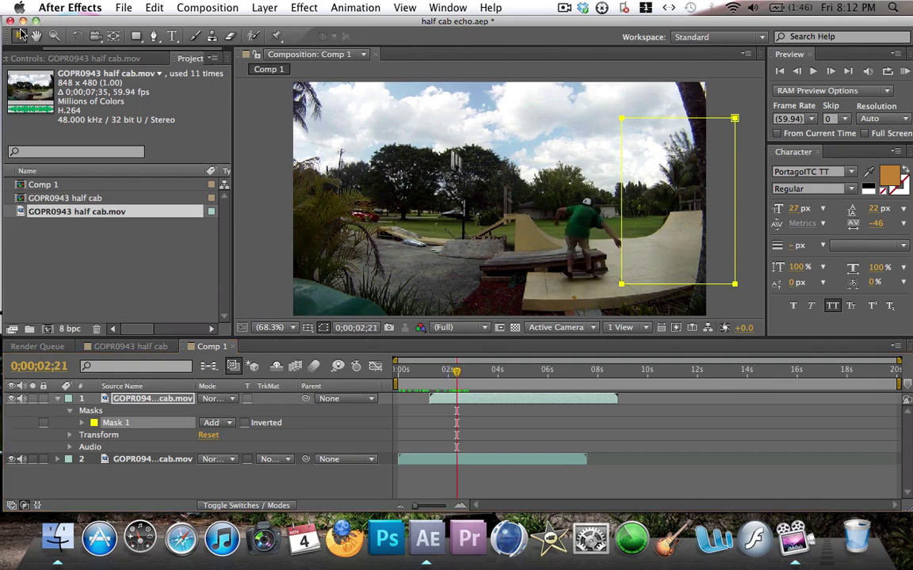
left_click(666, 223)
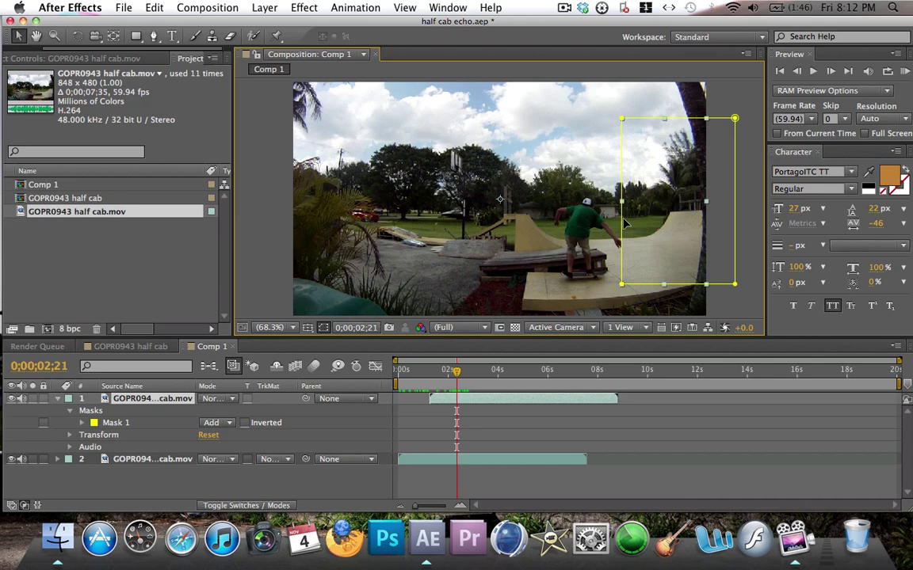
left_click(623, 212)
left_click(622, 204)
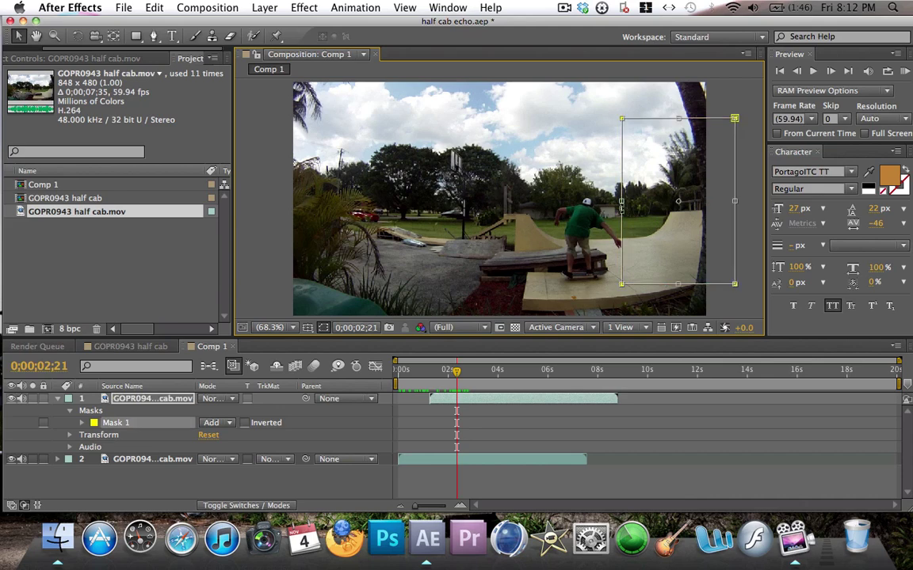
left_click_drag(648, 202, 681, 236)
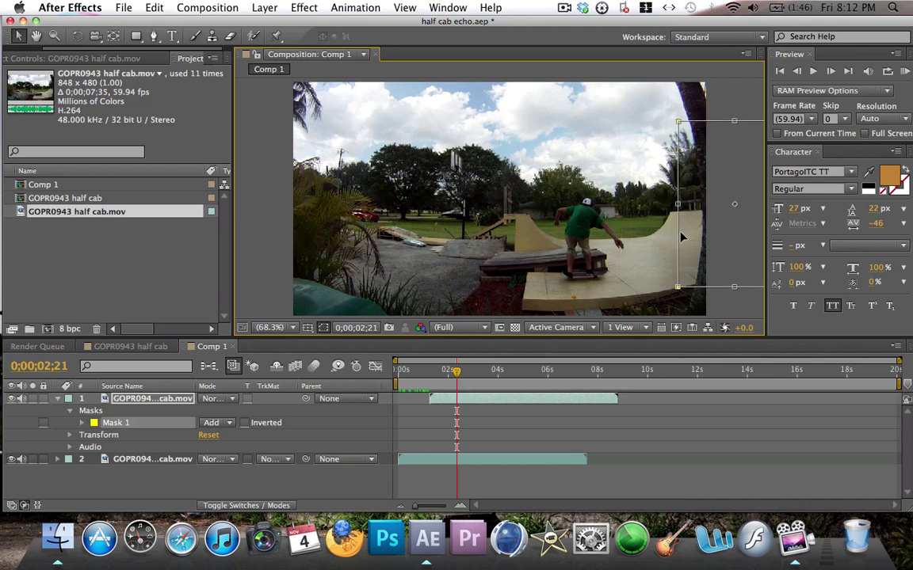
left_click_drag(456, 370, 422, 375)
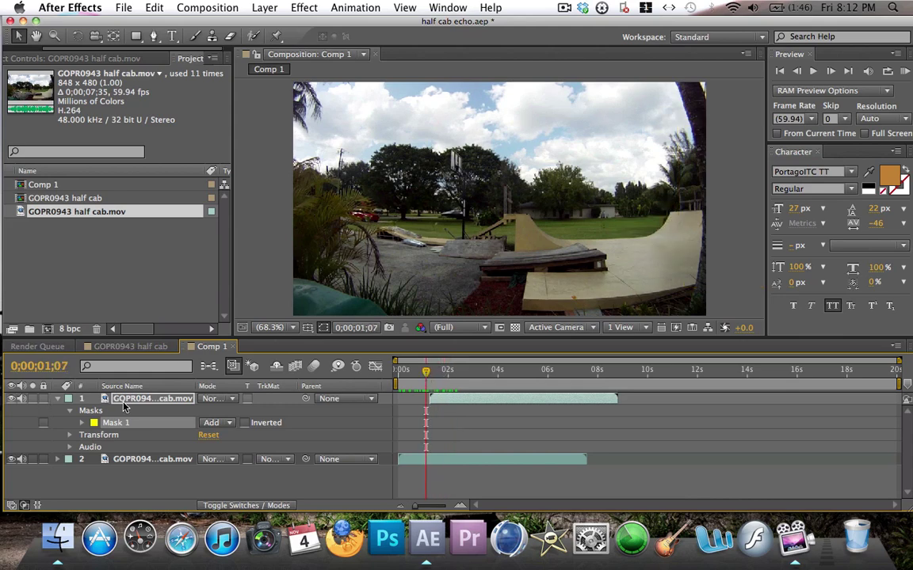
- Reveal the top layer's Mask Path and set its first keyframe
key("p")
key("m")
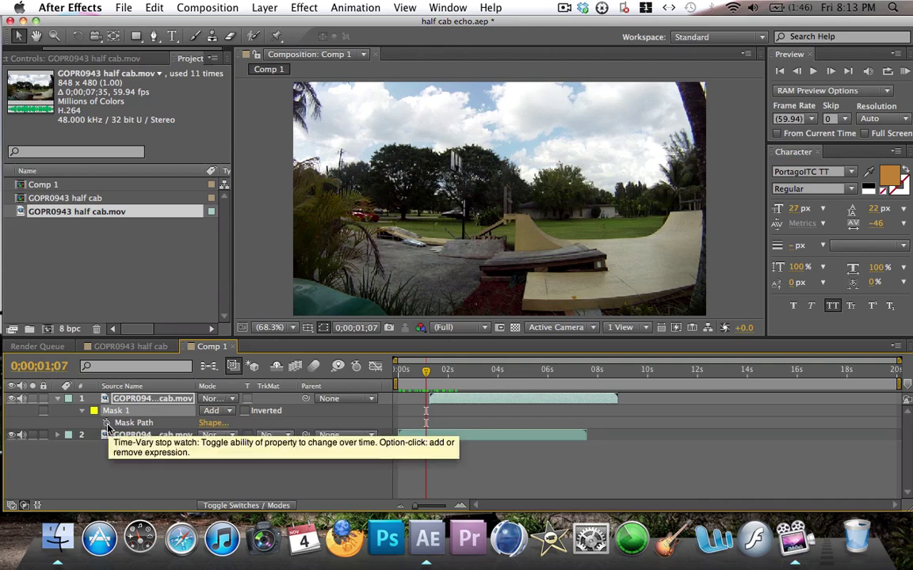
left_click(107, 424)
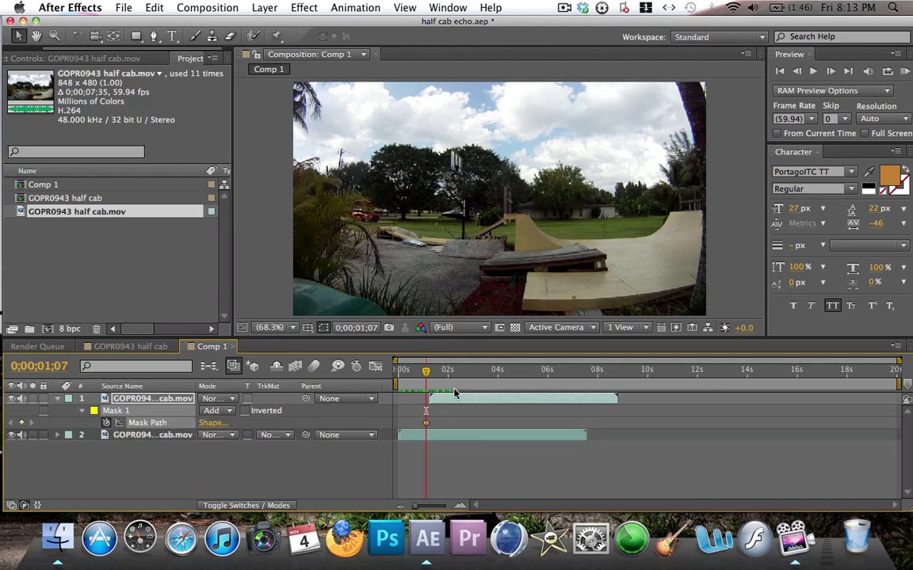
left_click_drag(426, 376, 442, 376)
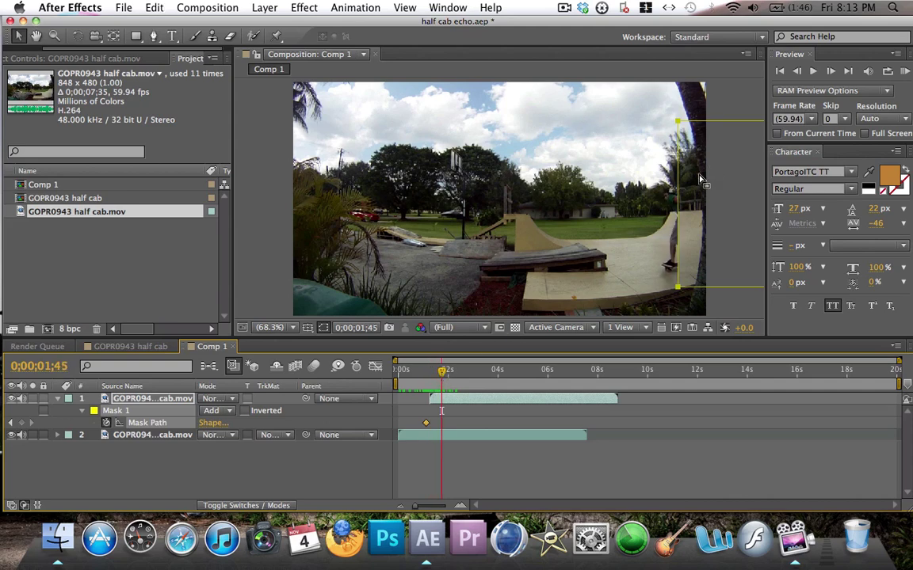
- Push the mask's left edge to the frame's far right near 0;00;01;45, then find the skater
left_click(679, 178)
left_click_drag(697, 176, 736, 172)
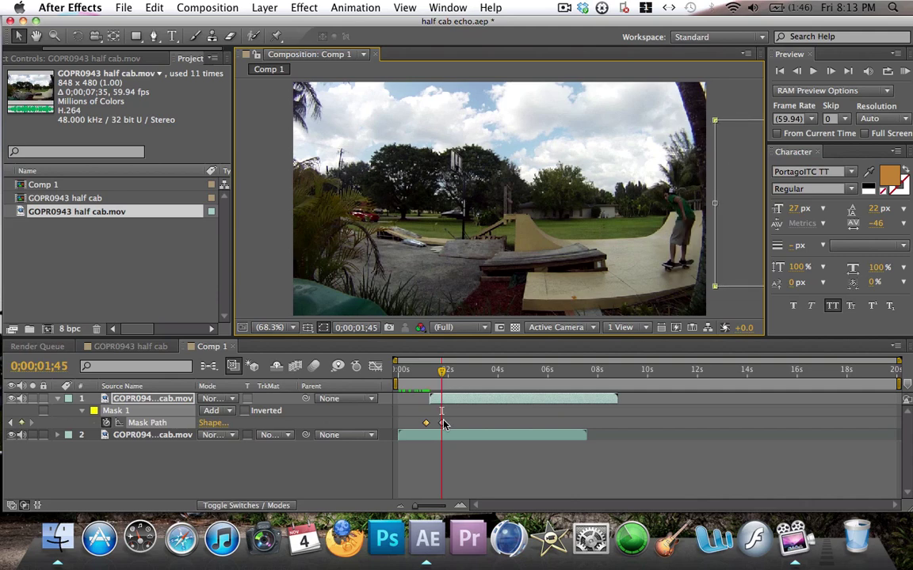
left_click_drag(443, 377, 433, 377)
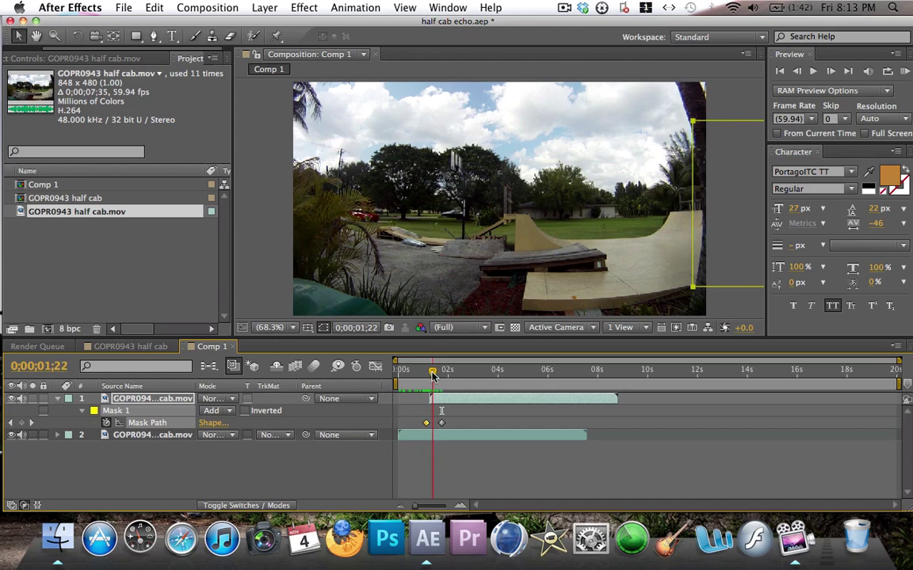
left_click(426, 426)
left_click_drag(433, 373, 458, 375)
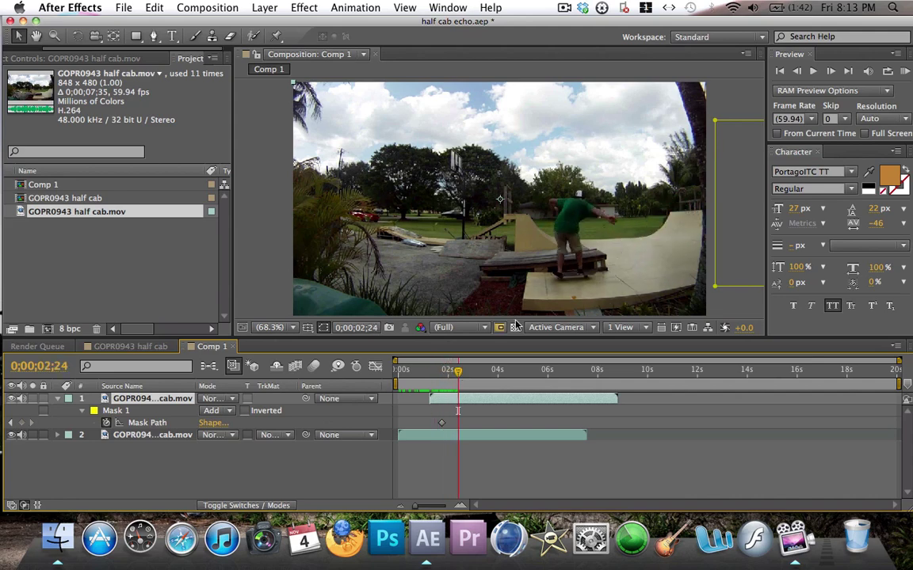
- Keyframe the mask sliding left over the skater through 0;00;03;05 and beyond
left_click(715, 204)
left_click_drag(737, 207, 686, 208)
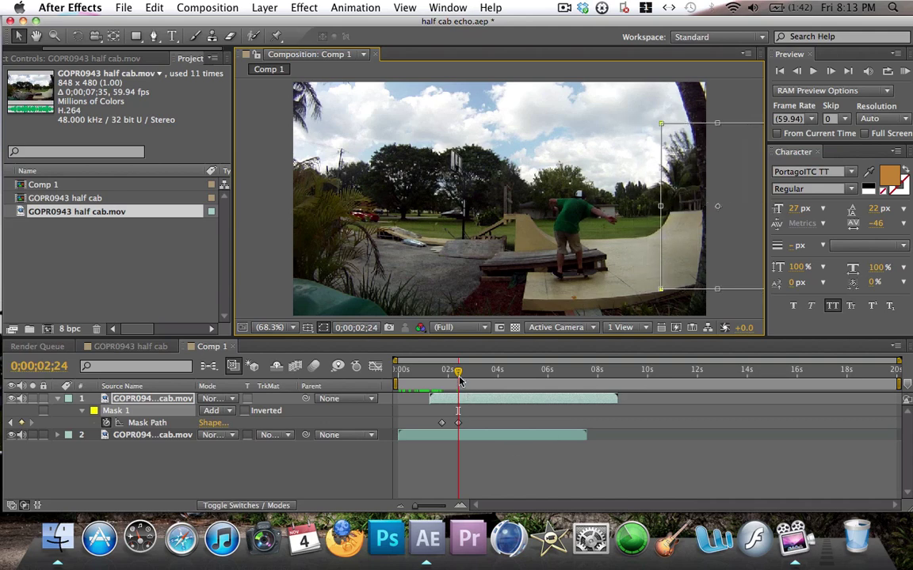
left_click_drag(459, 378, 477, 376)
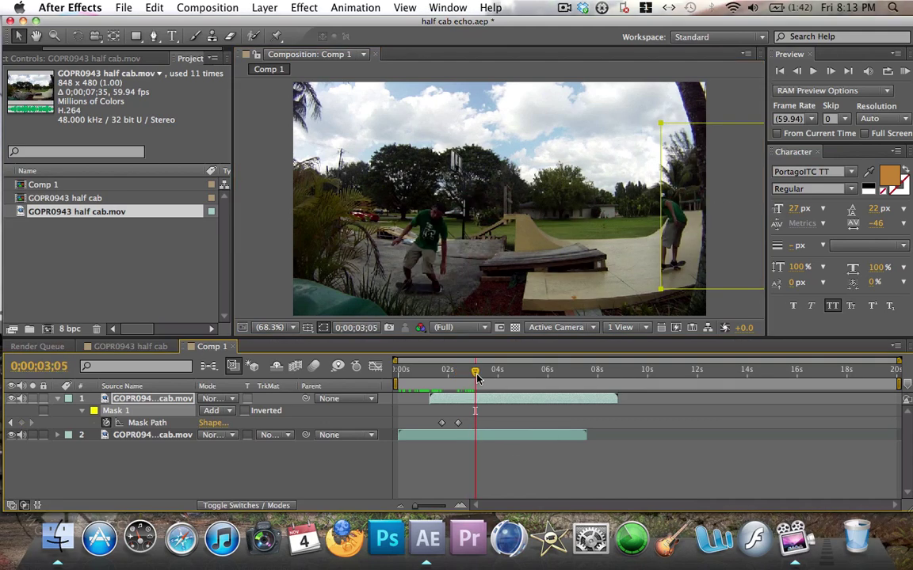
double_click(665, 238)
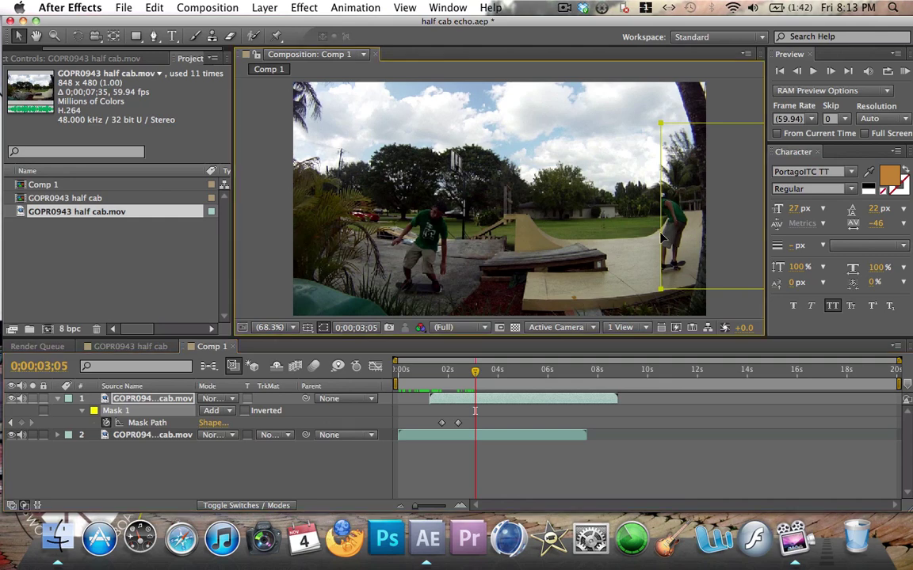
left_click_drag(689, 231, 643, 242)
left_click_drag(477, 368, 496, 370)
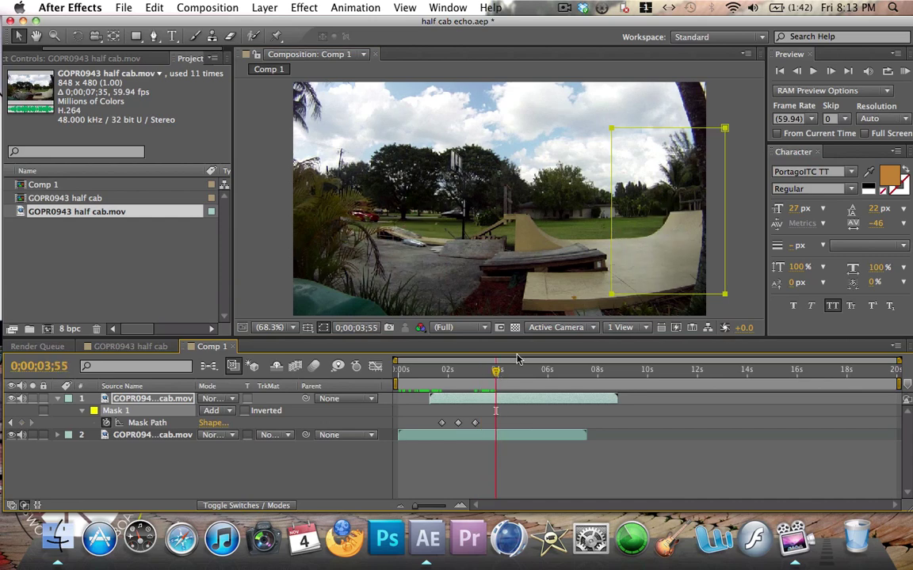
left_click(611, 227)
left_click_drag(648, 230, 500, 229)
- At 0;00;04;35, move the mask box left onto the skater
left_click_drag(497, 372, 512, 377)
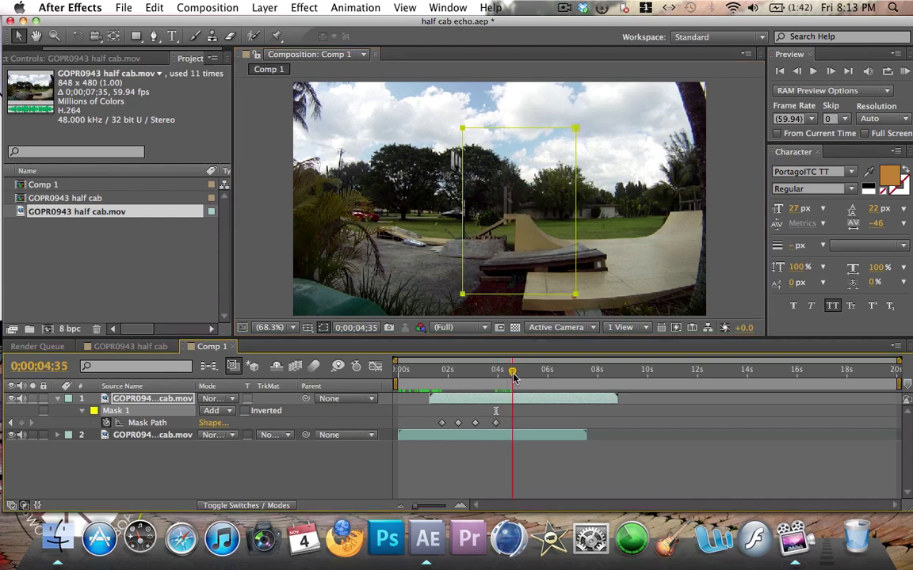
double_click(460, 238)
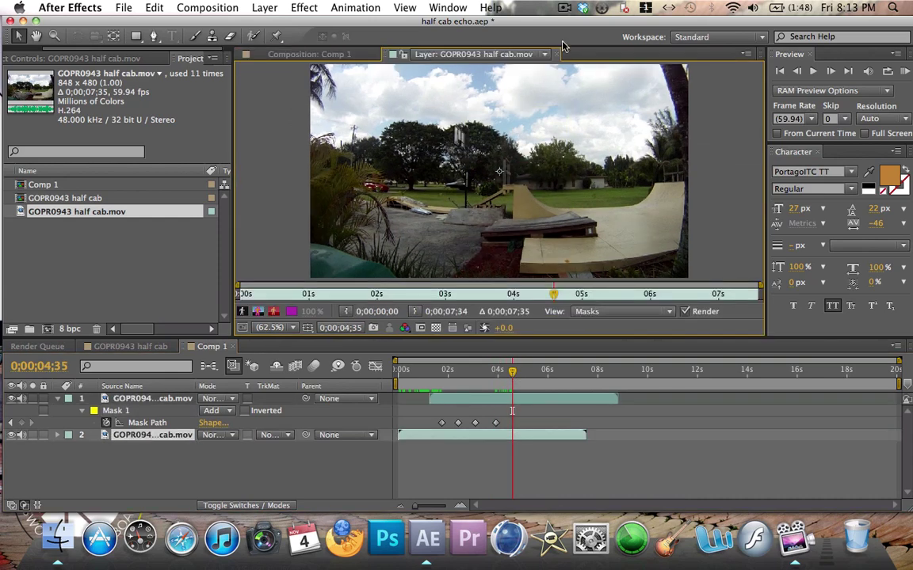
key("super+w")
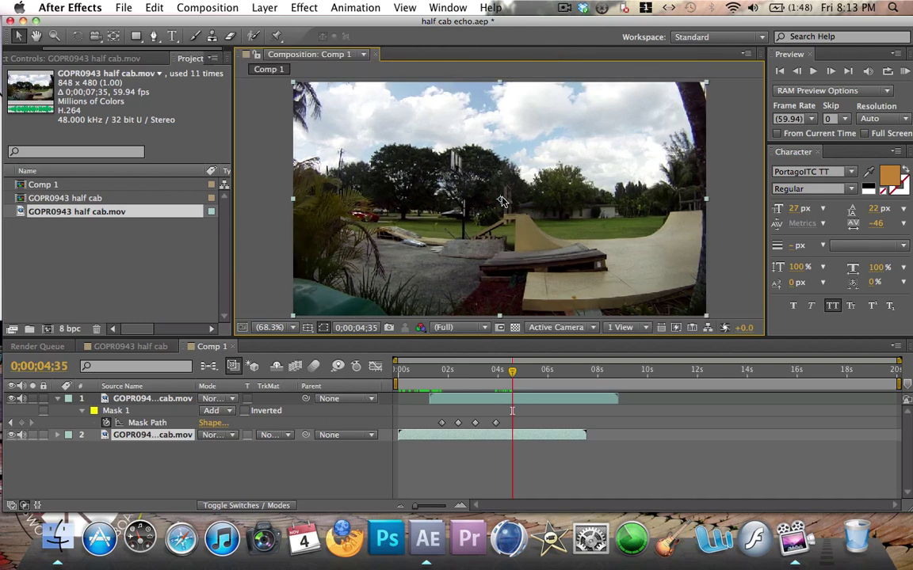
left_click(168, 410)
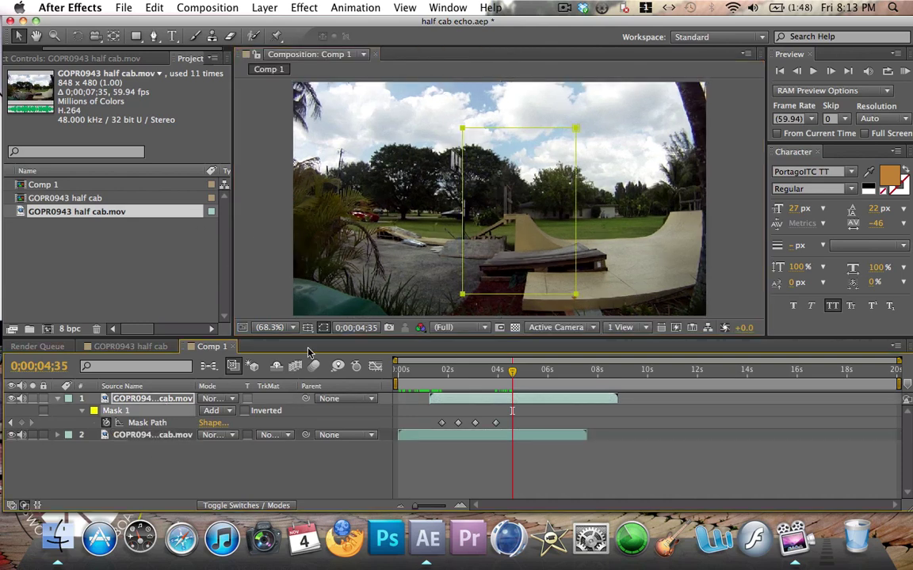
double_click(465, 254)
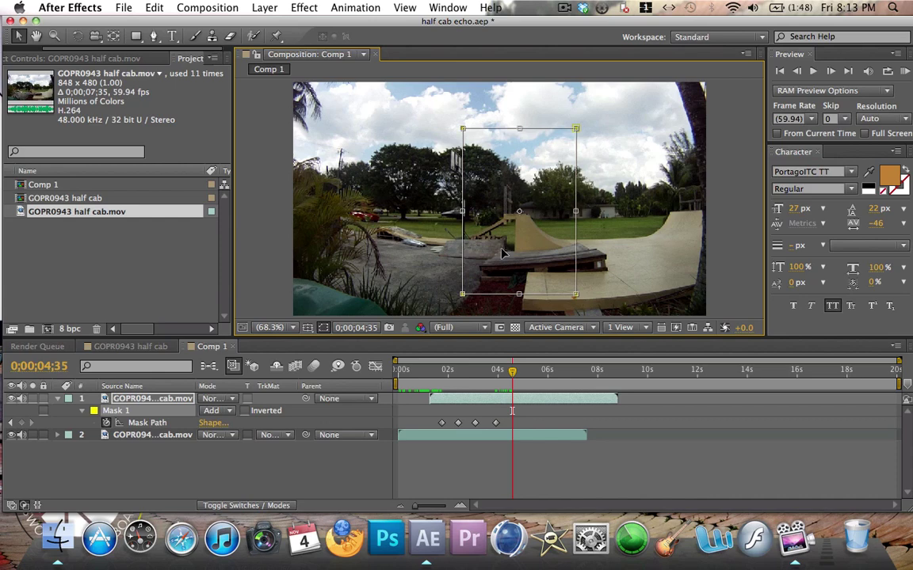
left_click_drag(501, 254, 399, 261)
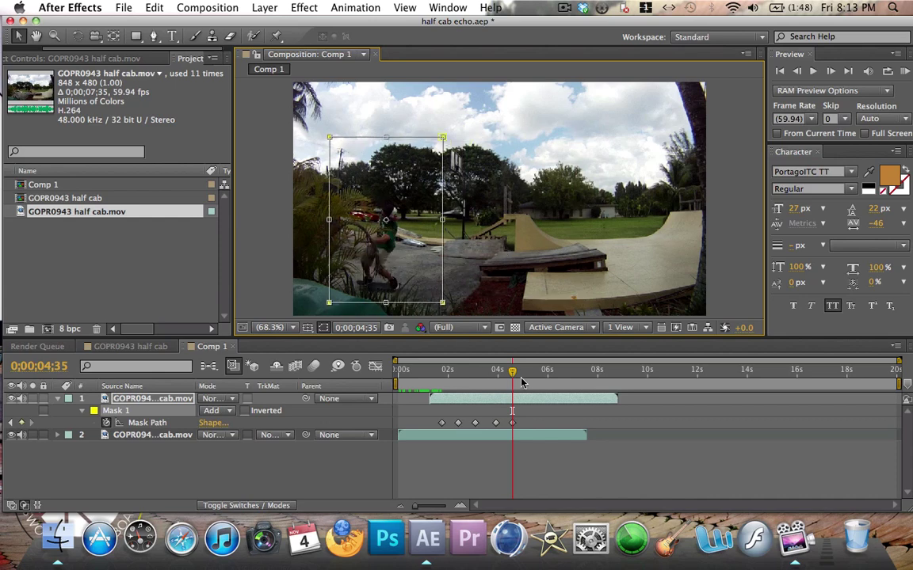
- At 0;00;05;23, move the mask to the frame's left edge, narrow it, and return to start
left_click_drag(514, 370, 532, 371)
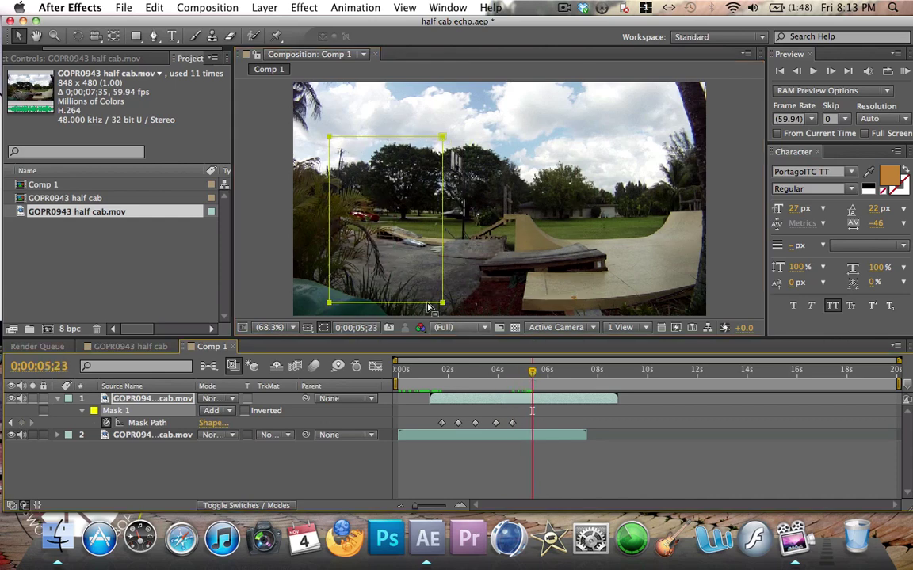
double_click(333, 247)
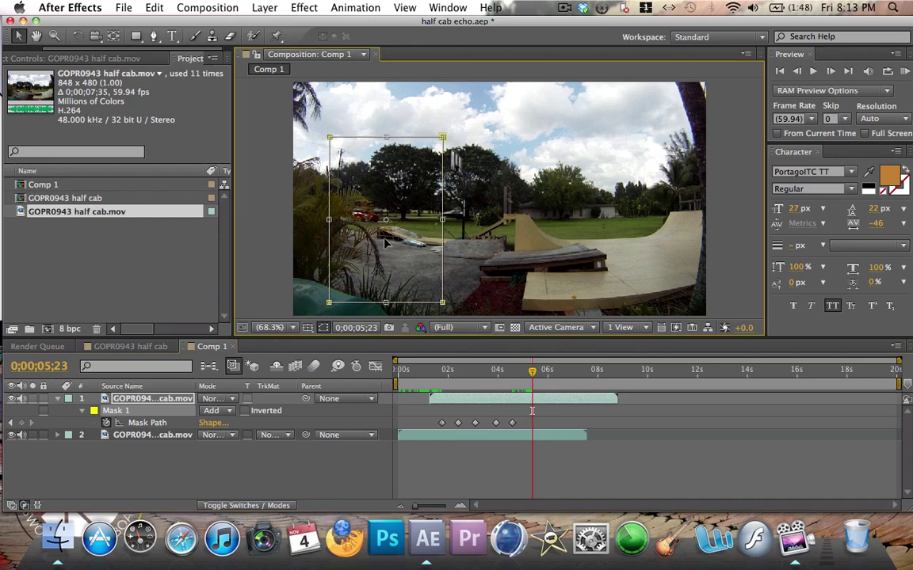
left_click_drag(396, 229, 300, 247)
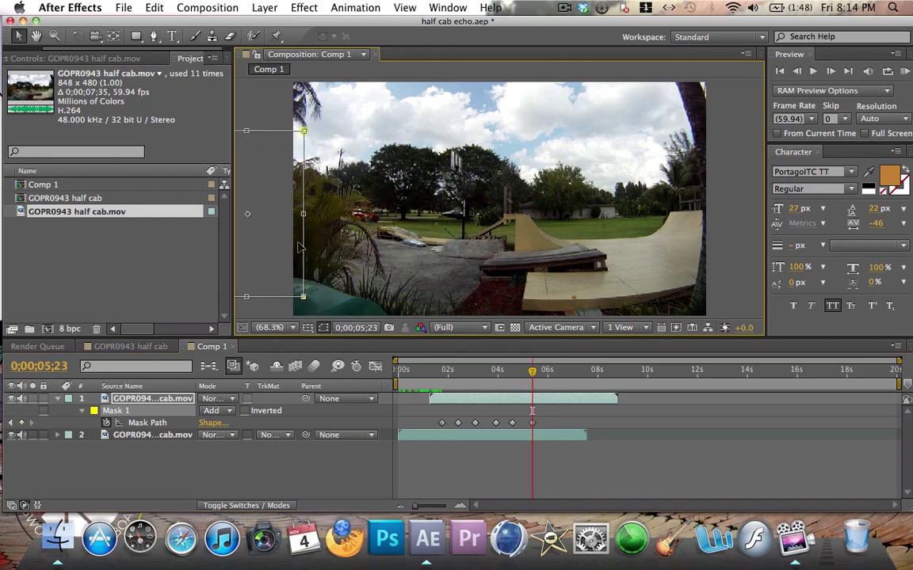
left_click_drag(533, 377, 549, 375)
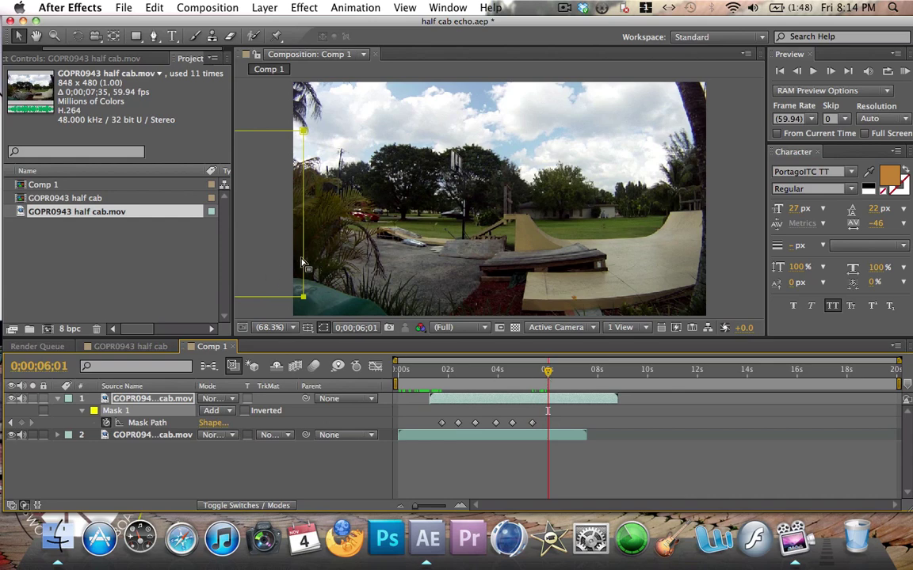
left_click_drag(301, 263, 273, 262)
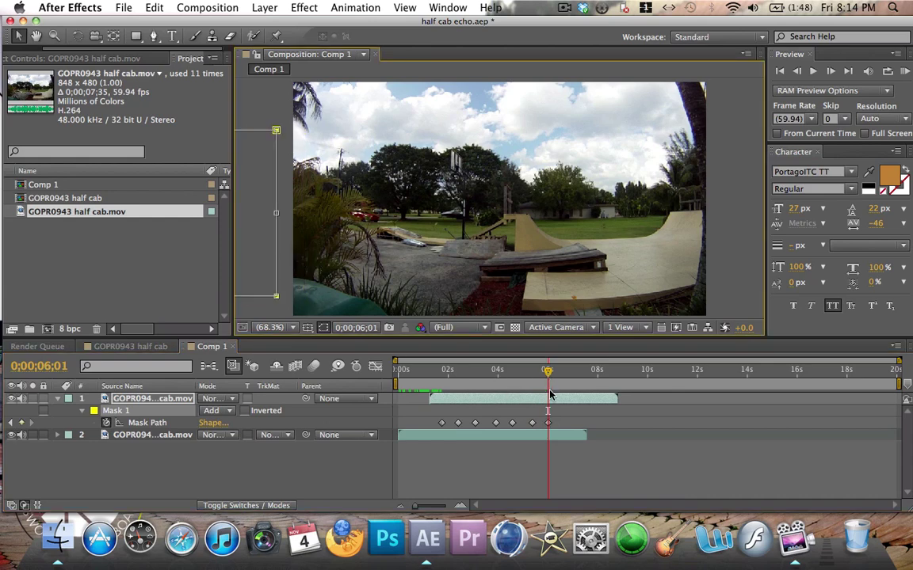
left_click_drag(549, 378, 396, 373)
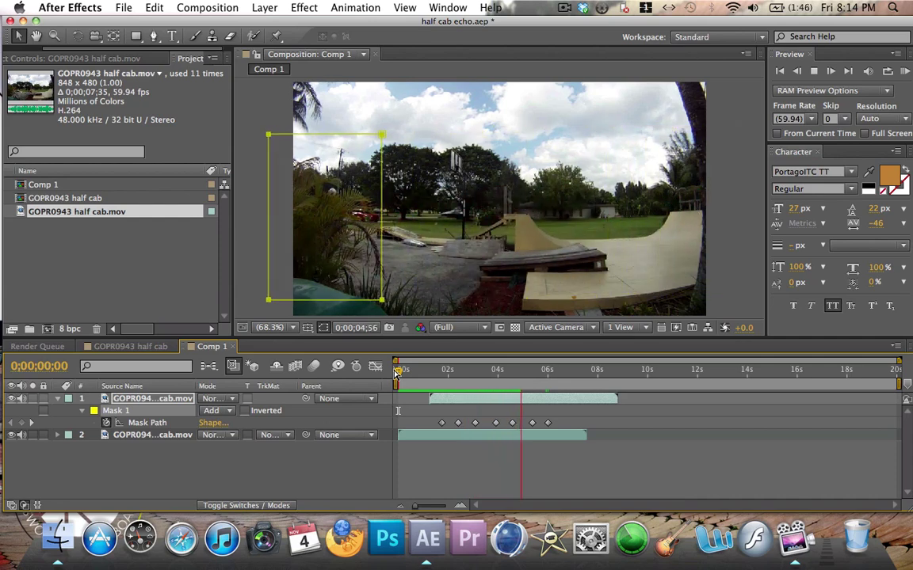
- Slide the masked top clip so it starts about a second in, then preview from the start
left_click(465, 400)
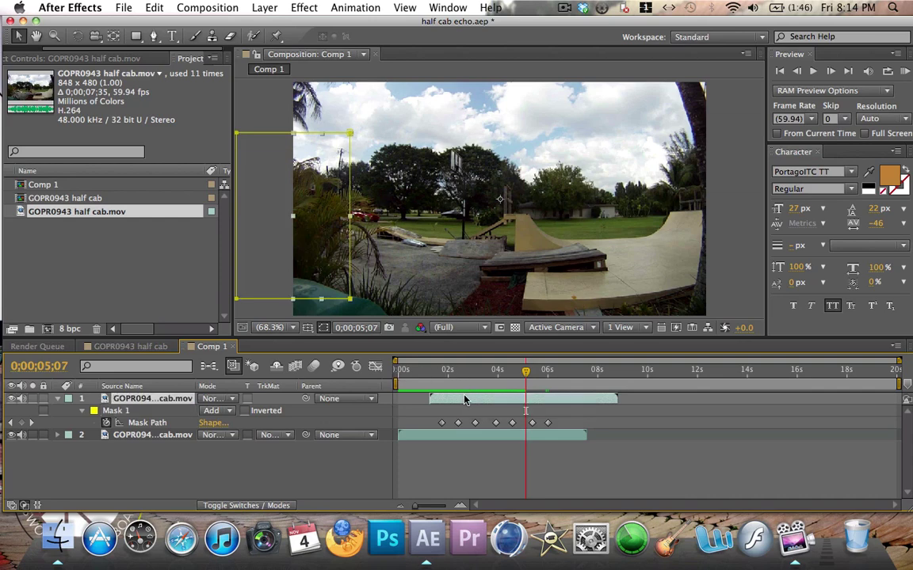
left_click_drag(444, 405, 423, 405)
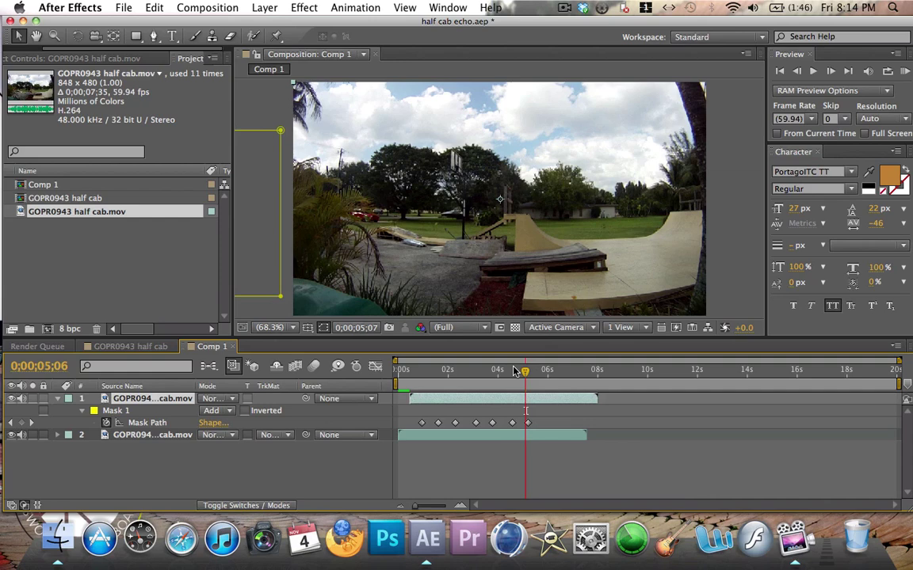
left_click_drag(514, 372, 400, 375)
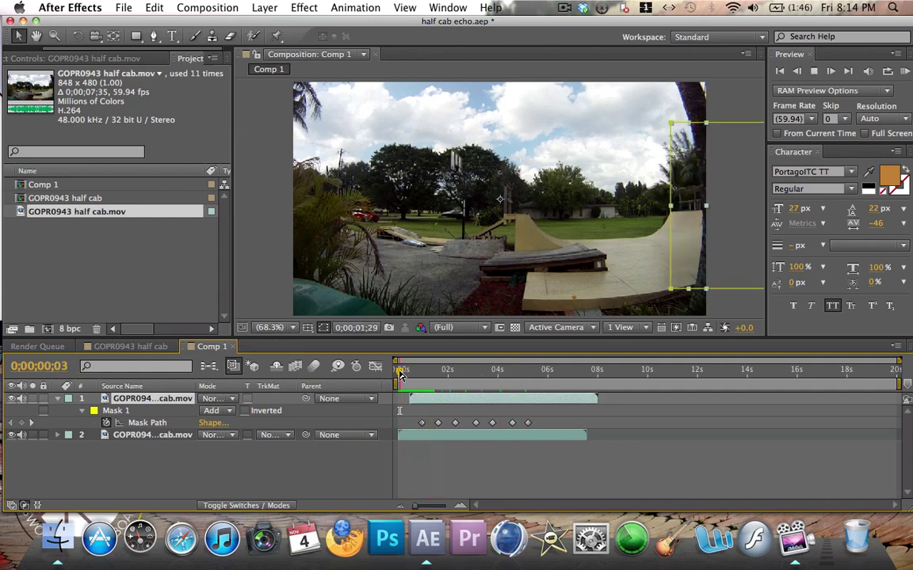
left_click(442, 398)
left_click_drag(426, 400, 440, 400)
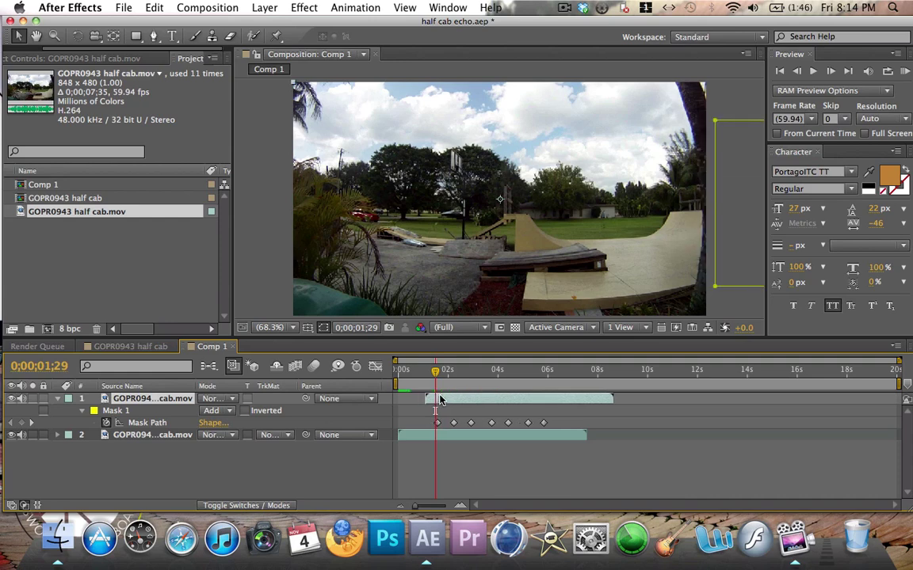
left_click(395, 369)
key("KP_0")
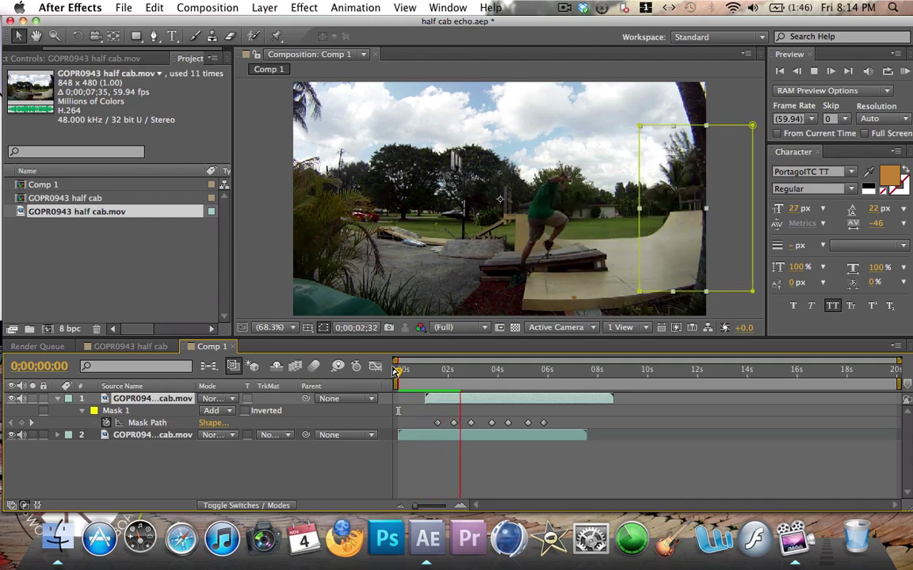
- At 0;00;01;58, push the mask's left edge right to frame the arriving skater
key("space")
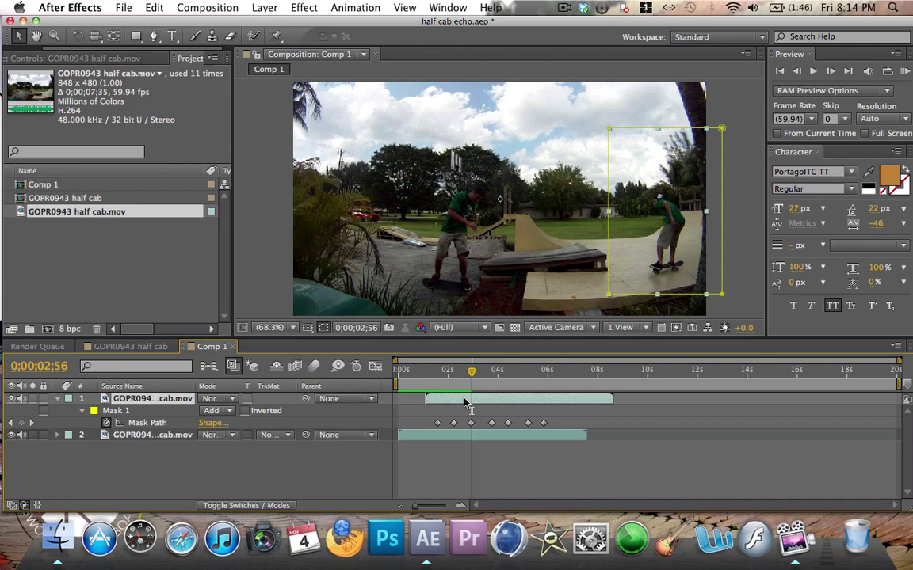
left_click_drag(456, 405, 447, 405)
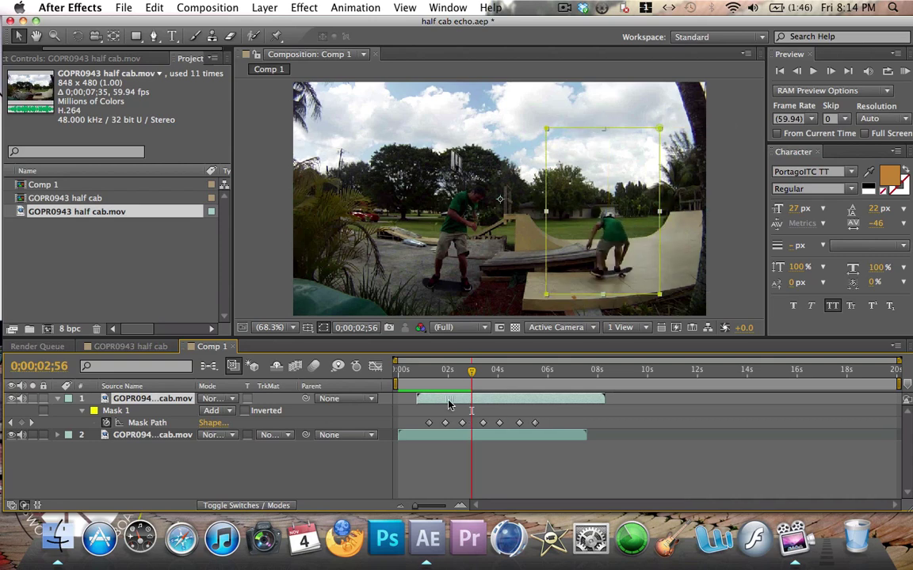
left_click_drag(472, 374, 418, 374)
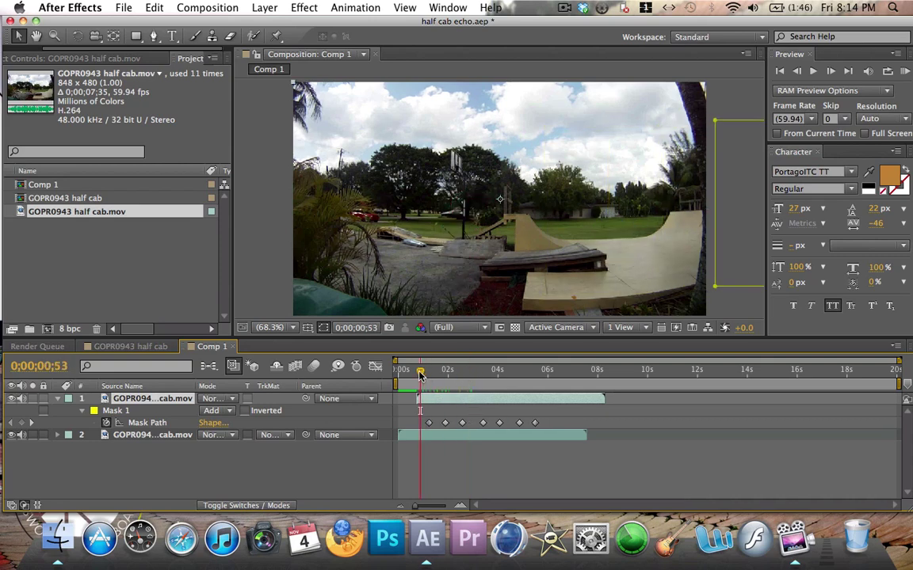
key("space")
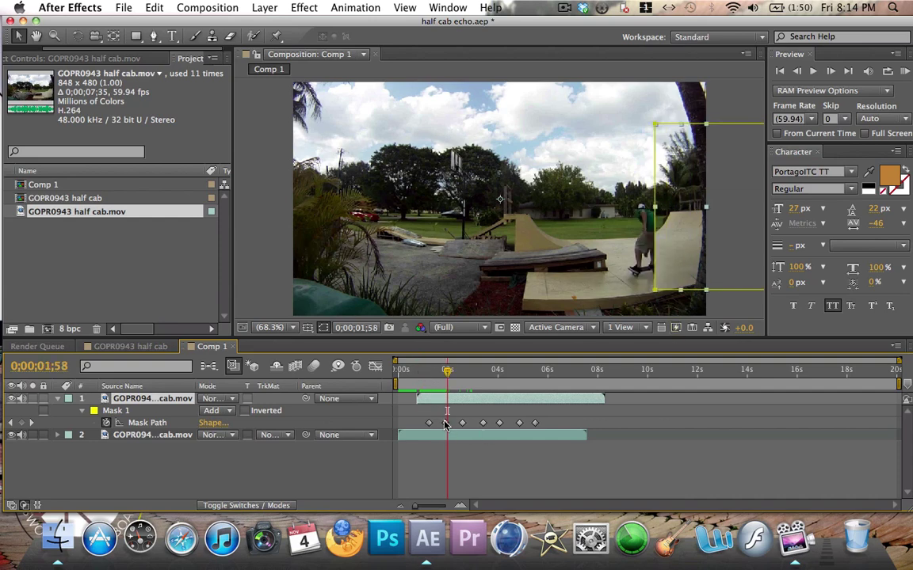
key("super+z")
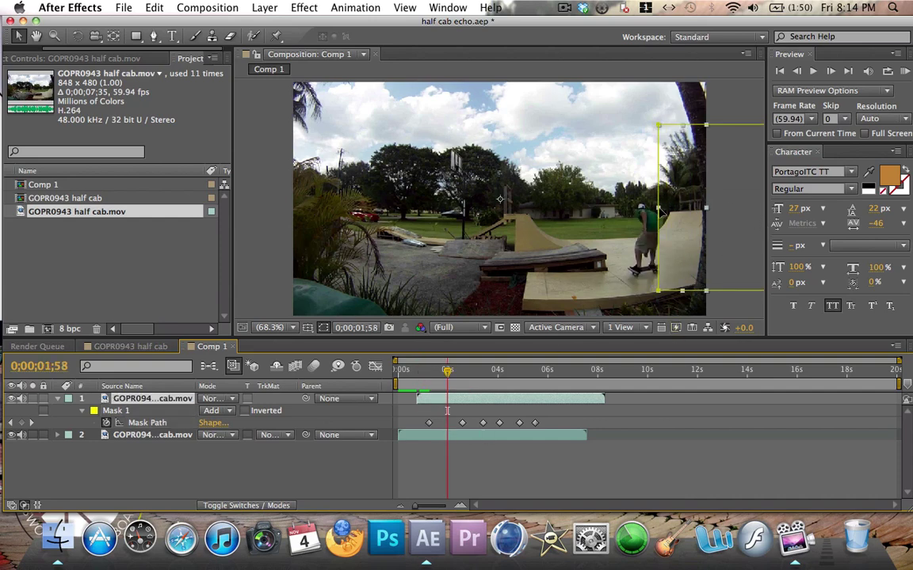
left_click_drag(662, 212, 708, 214)
left_click_drag(449, 381, 480, 378)
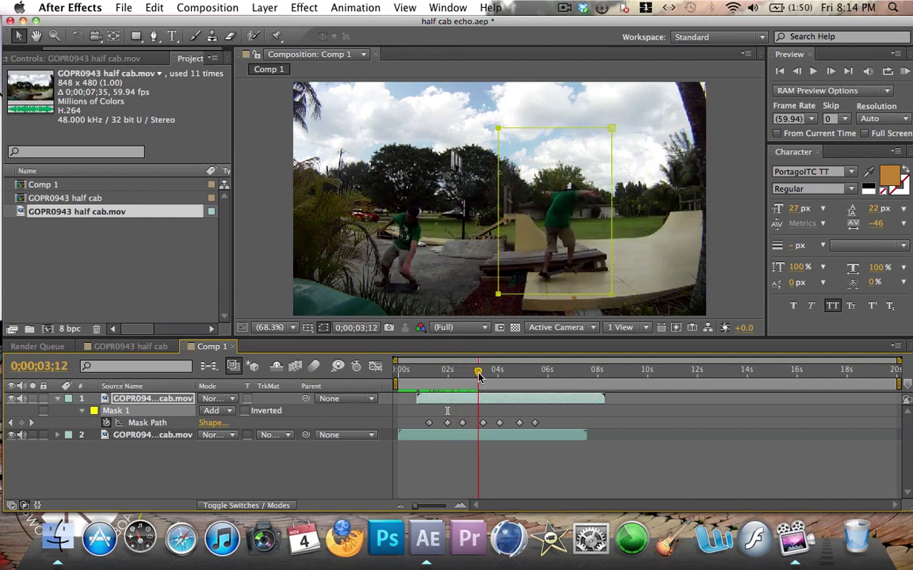
- Free-transform the mask at 0;00;03;12, widening the box to fit the skater
left_click(482, 423)
double_click(500, 229)
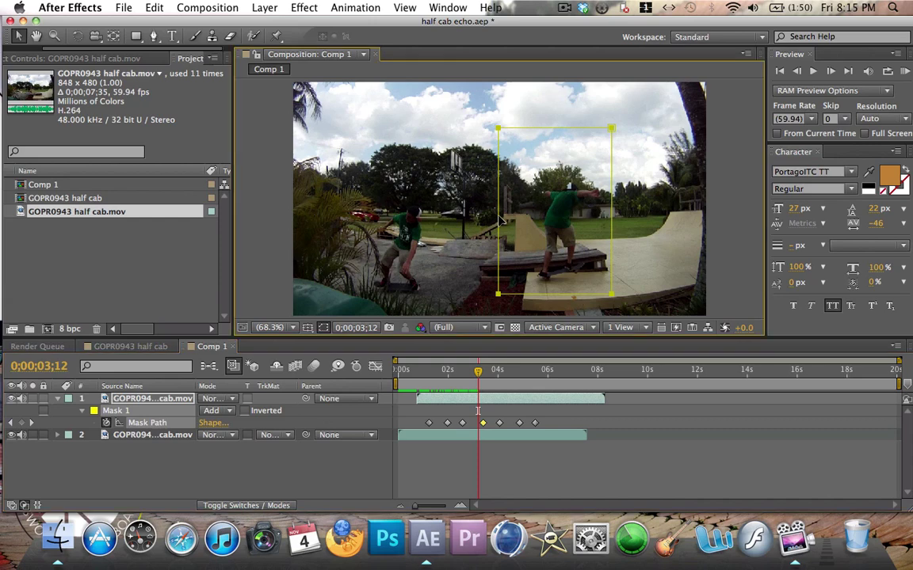
left_click_drag(499, 294, 522, 294)
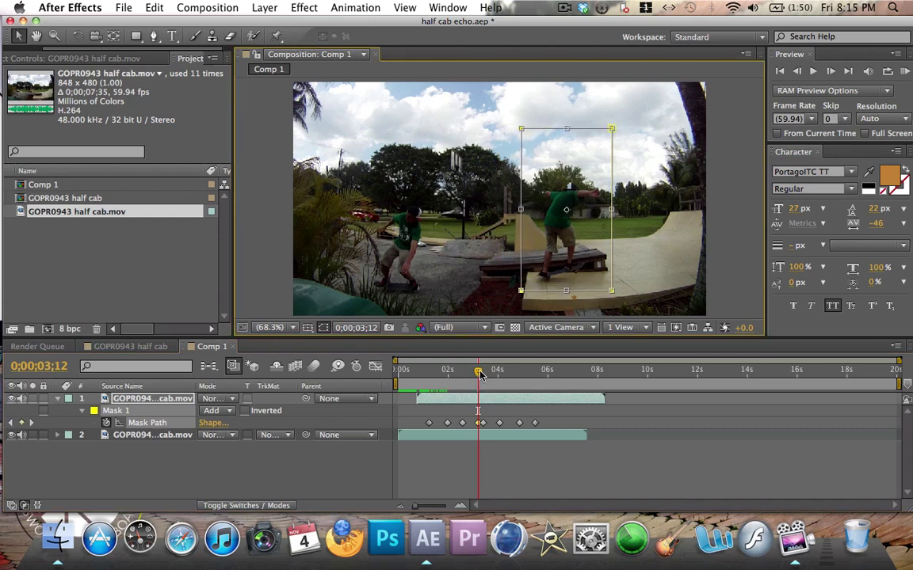
mouse_move(480, 376)
left_mouse_down()
mouse_move(471, 376)
mouse_move(488, 377)
left_mouse_up()
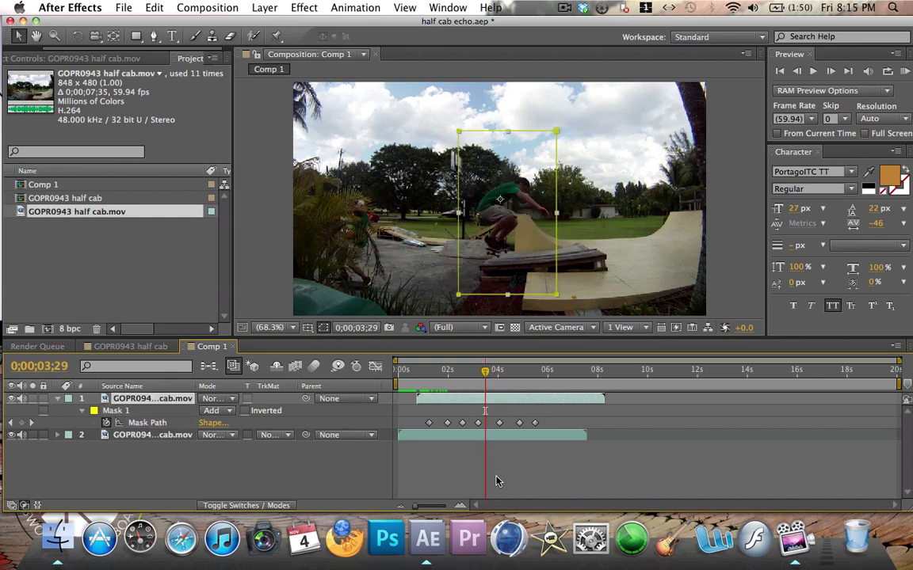
left_click_drag(488, 376, 495, 375)
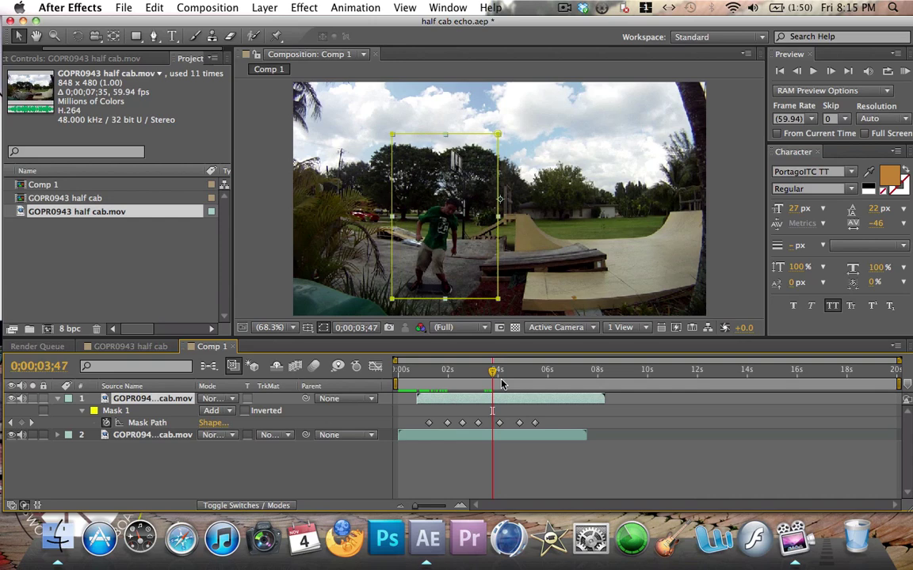
- At 0;00;04;00, pull all four mask corners inward into a tilted trapezoid around the skater
left_click(500, 424)
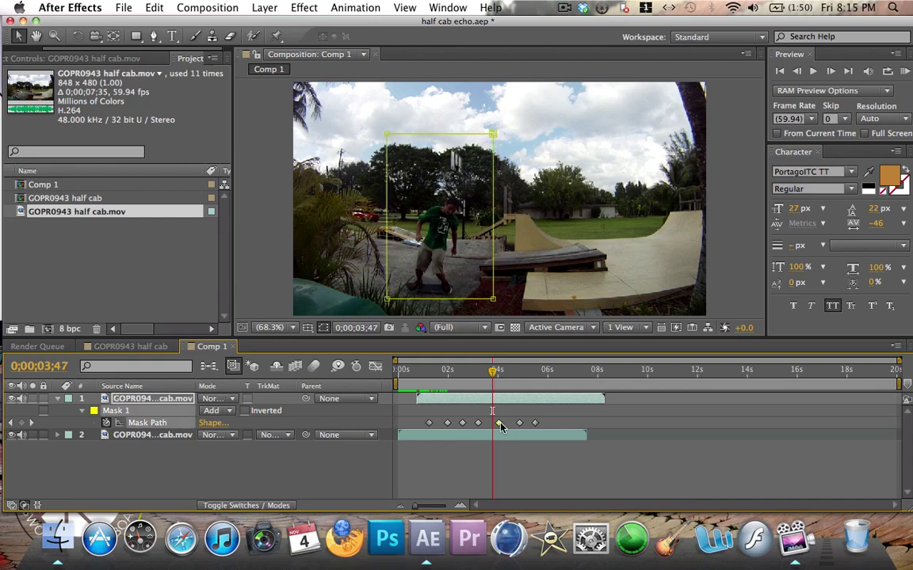
left_click(498, 370)
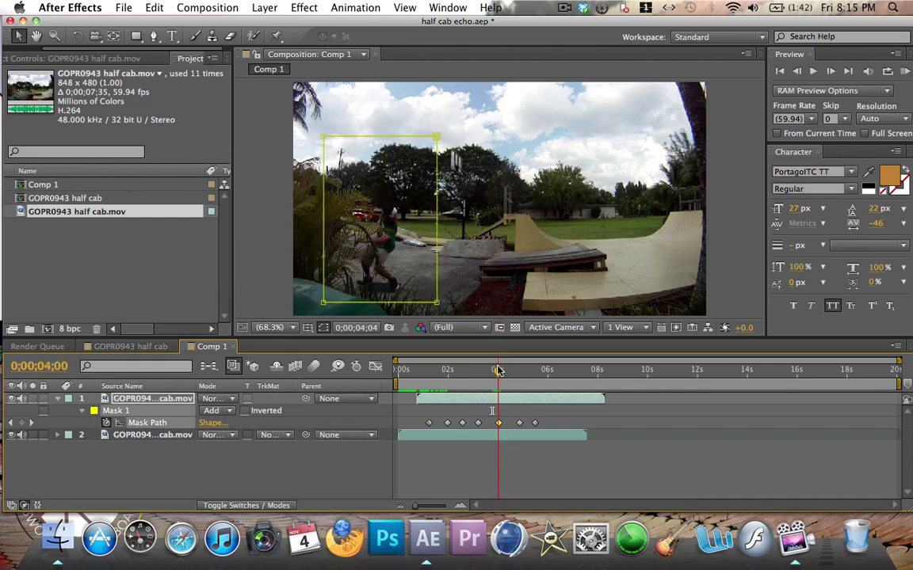
left_click_drag(450, 140, 418, 181)
left_click_drag(336, 141, 373, 183)
left_click_drag(337, 302, 351, 302)
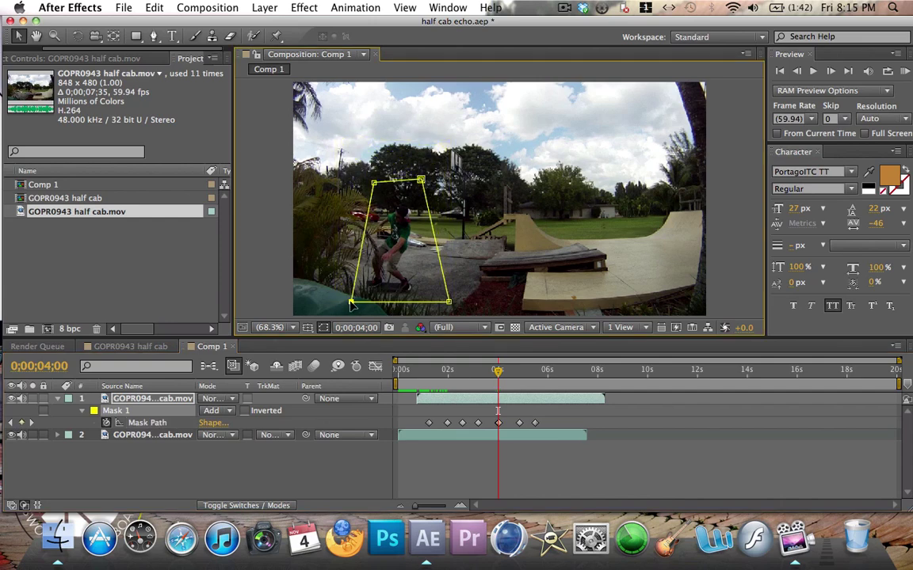
left_click_drag(449, 304, 431, 302)
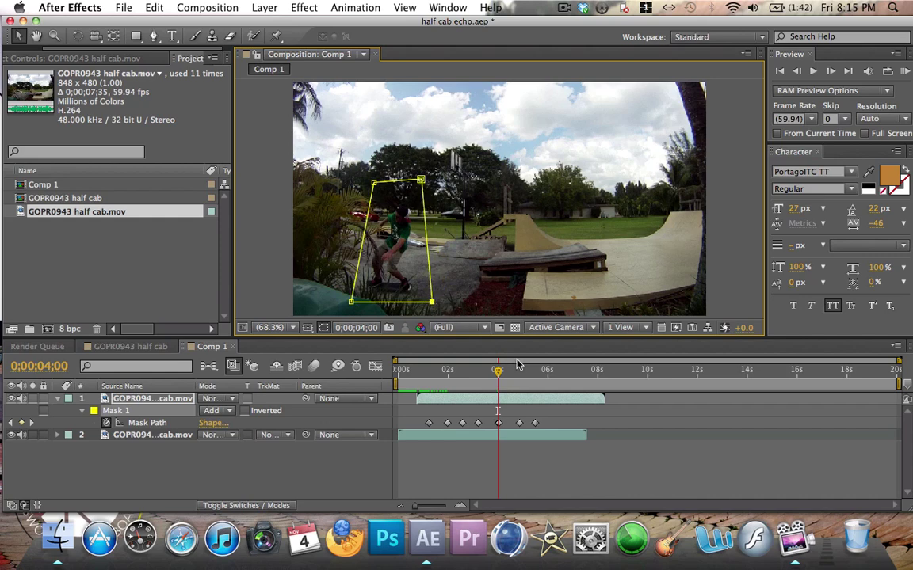
left_click_drag(492, 378, 519, 401)
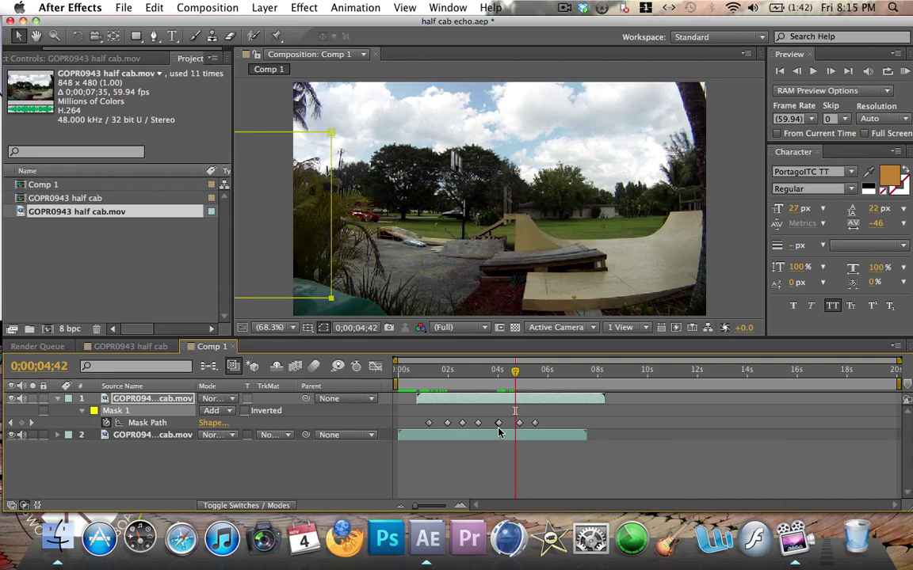
- Zoom the timeline in and inspect the Mask Path keyframe at 0;00;03;59
left_click_drag(420, 507, 441, 510)
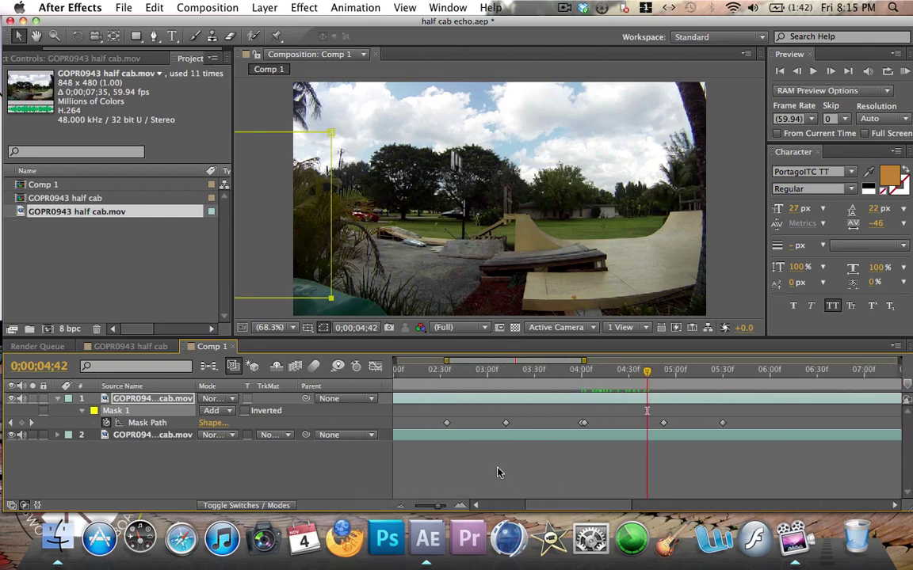
left_click(581, 425)
left_click_drag(648, 376, 587, 384)
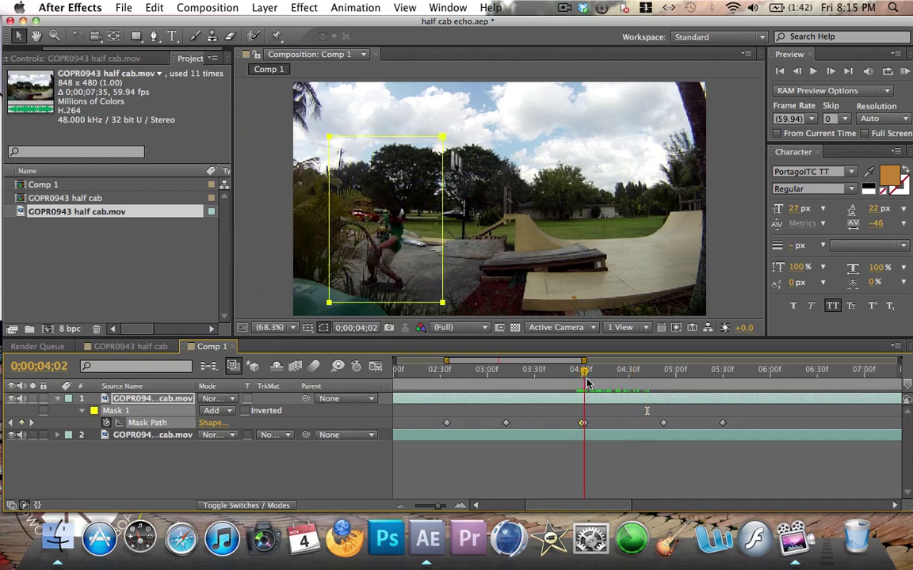
key("j")
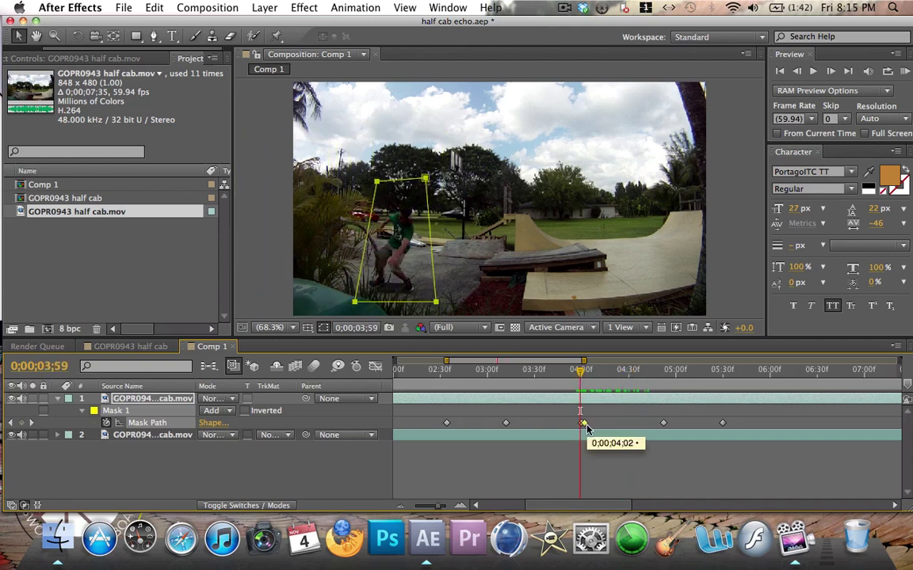
left_click(586, 427)
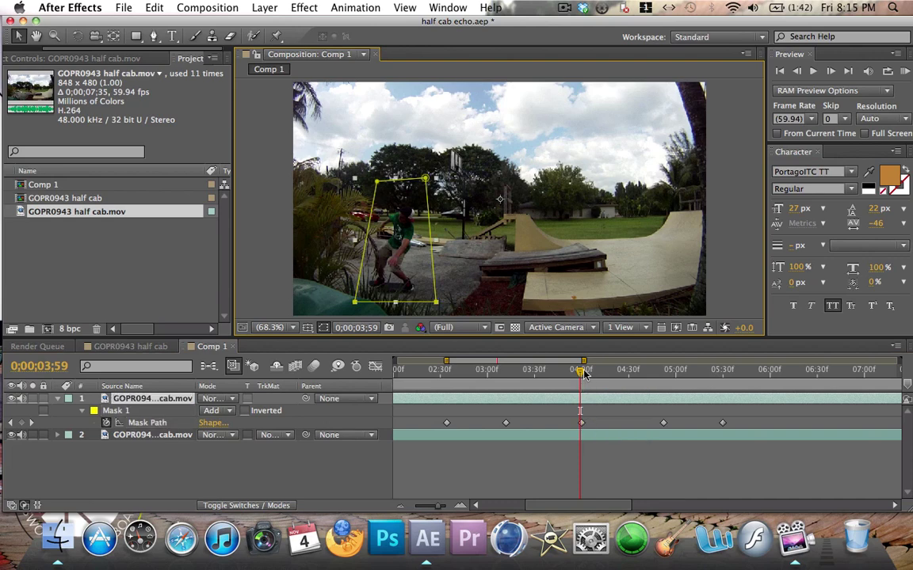
left_click_drag(582, 375, 540, 383)
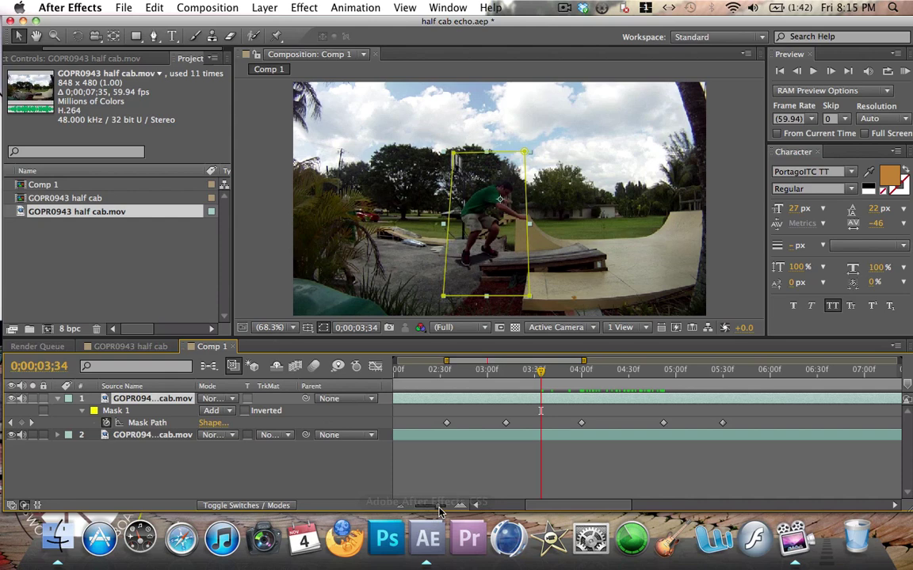
- Zoom out, shift the masked copy slightly earlier, and return to the start
left_click_drag(440, 513, 425, 512)
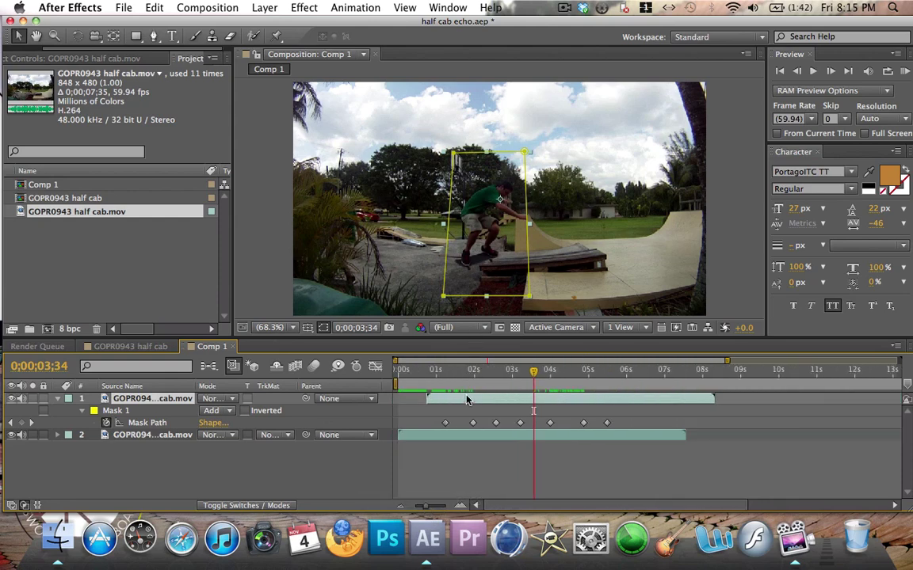
left_click_drag(467, 401, 448, 403)
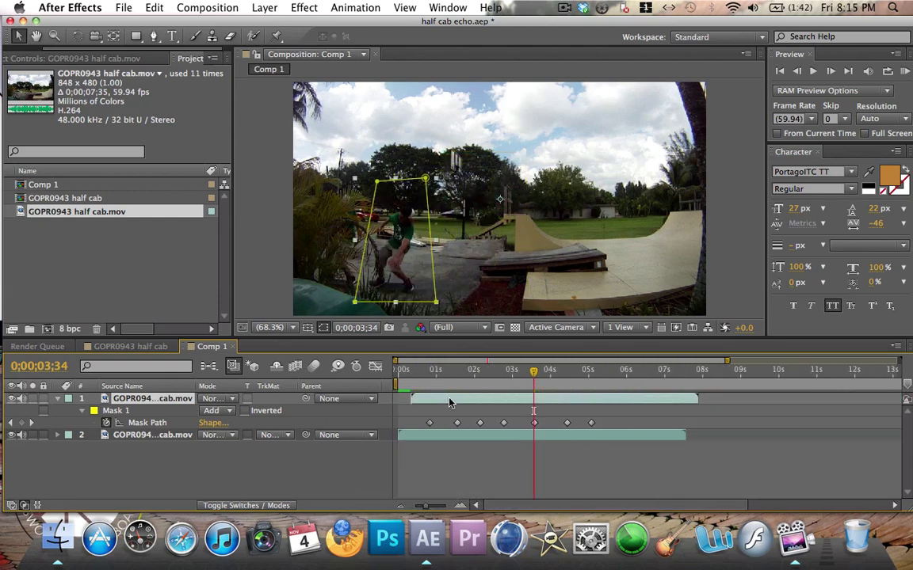
left_click_drag(540, 366, 399, 369)
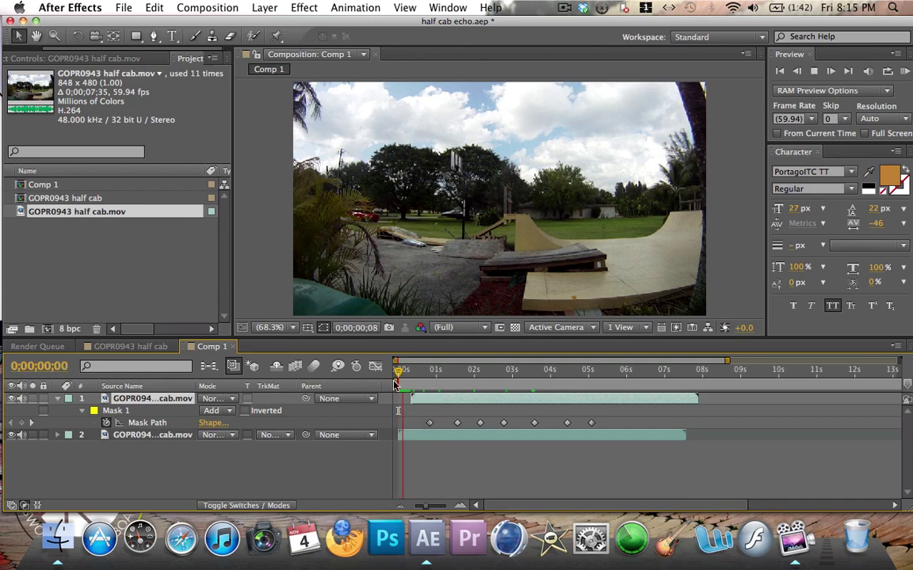
- Stop the preview at 0;00;01;56 and move the whole mask right onto the skater
key("space")
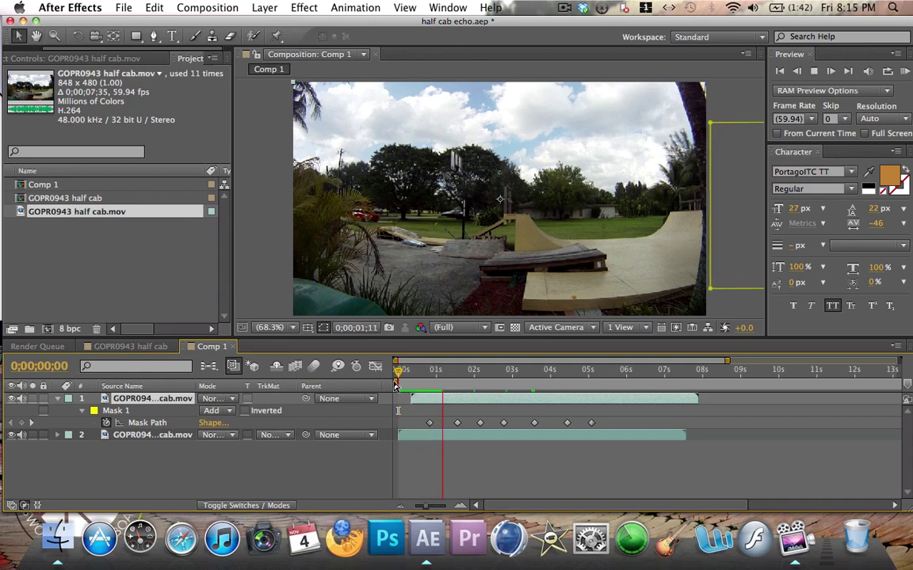
key("space")
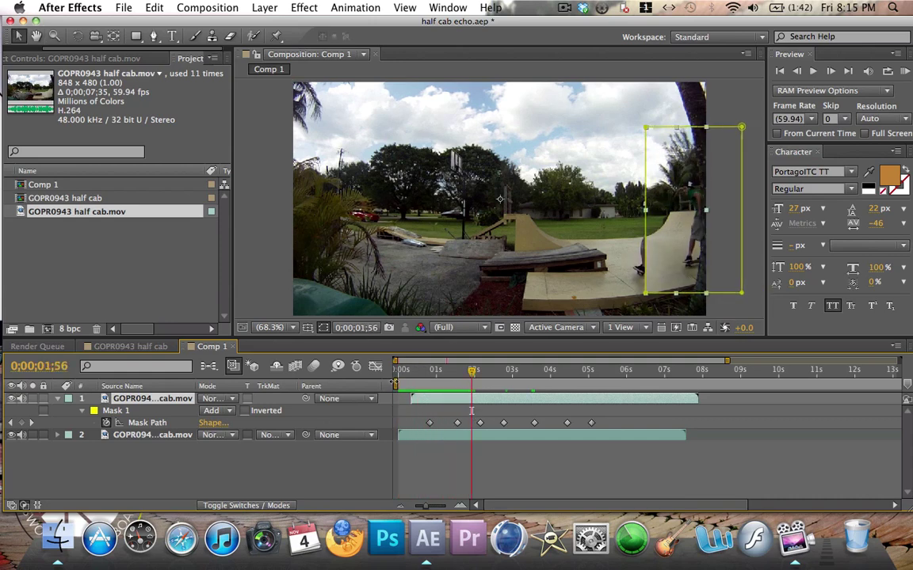
left_click_drag(485, 426, 482, 428)
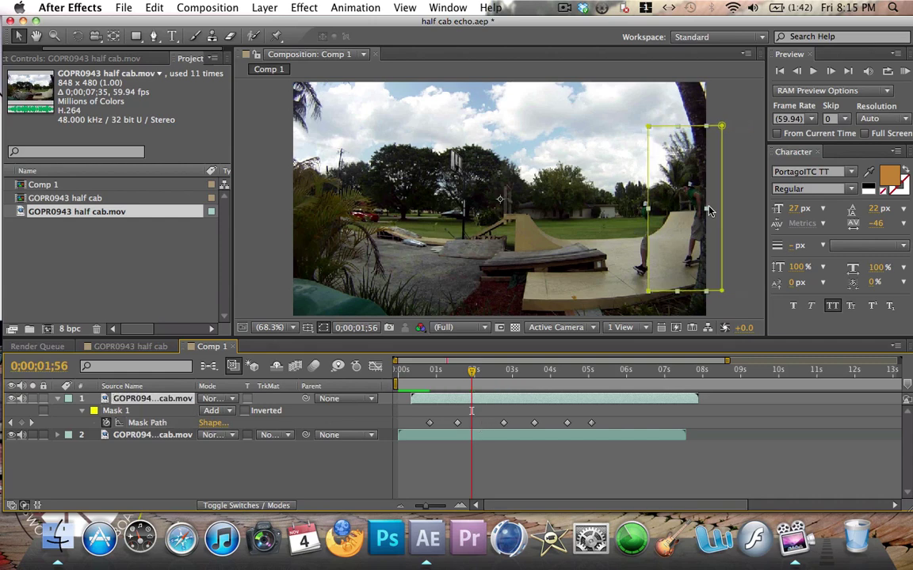
left_click(721, 209)
left_click_drag(711, 214, 741, 214)
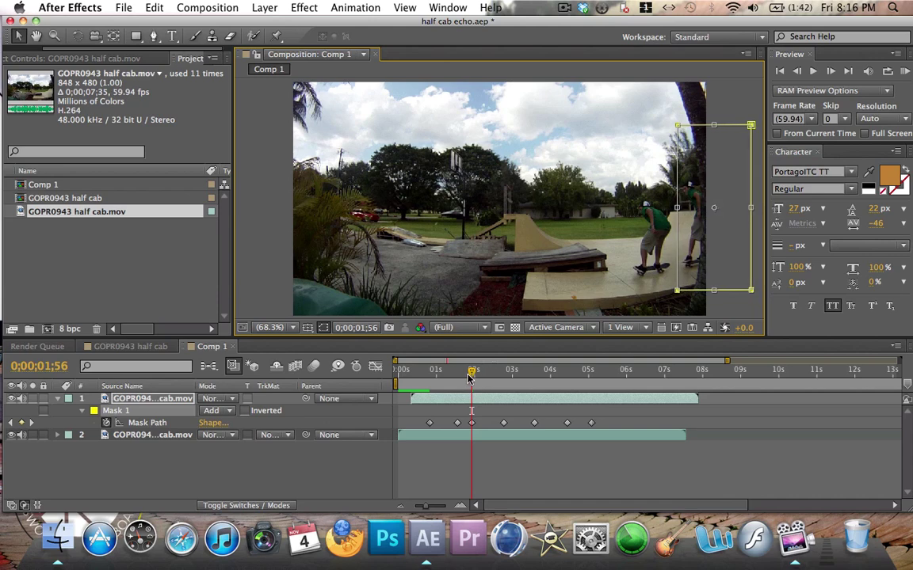
left_click_drag(469, 378, 462, 422)
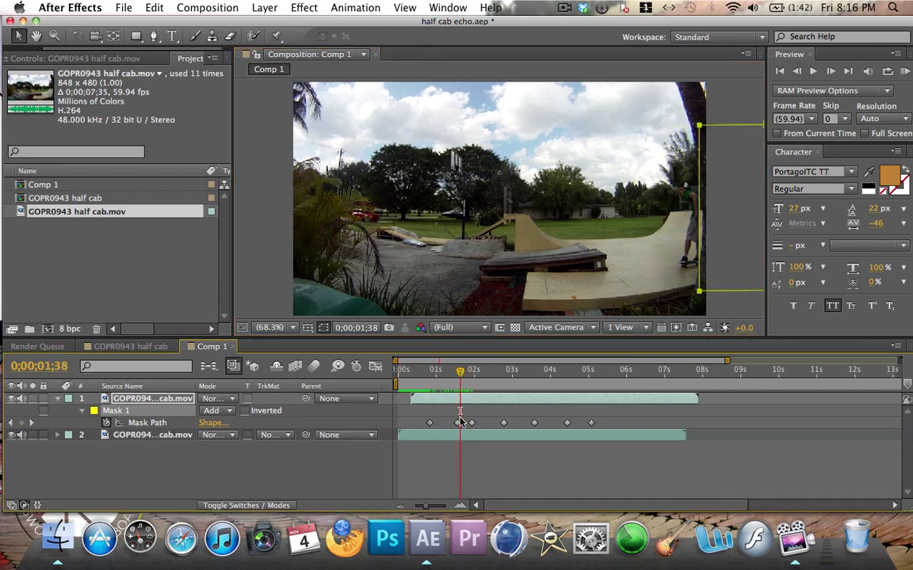
- Free-transform the mask and shift it right at 0;00;02;26 to keep the skater framed
left_click(459, 422)
key("super+t")
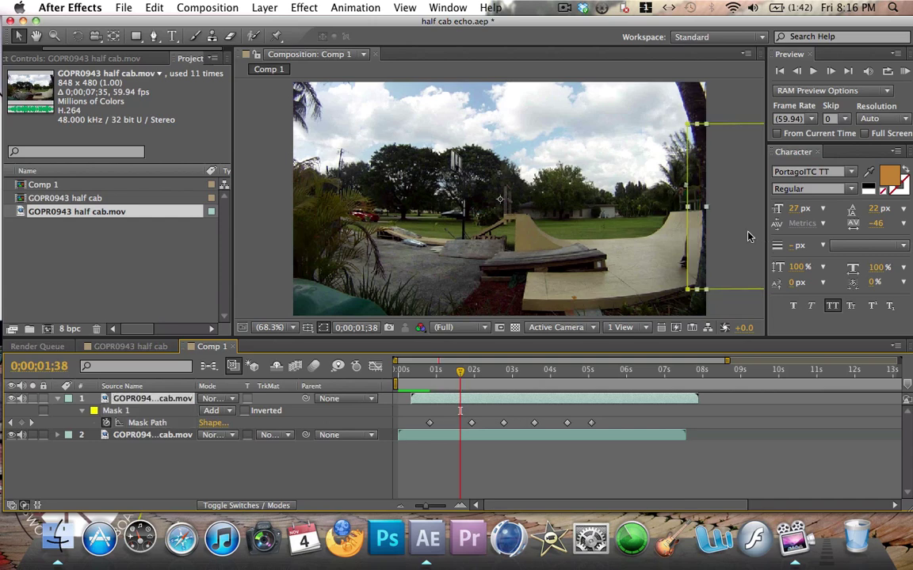
left_click_drag(691, 225, 752, 221)
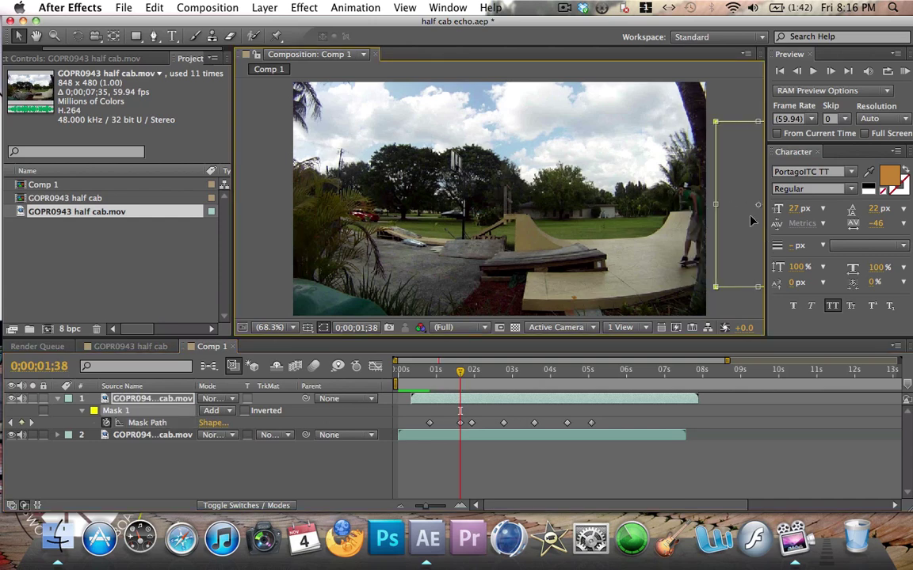
left_click_drag(468, 372, 487, 377)
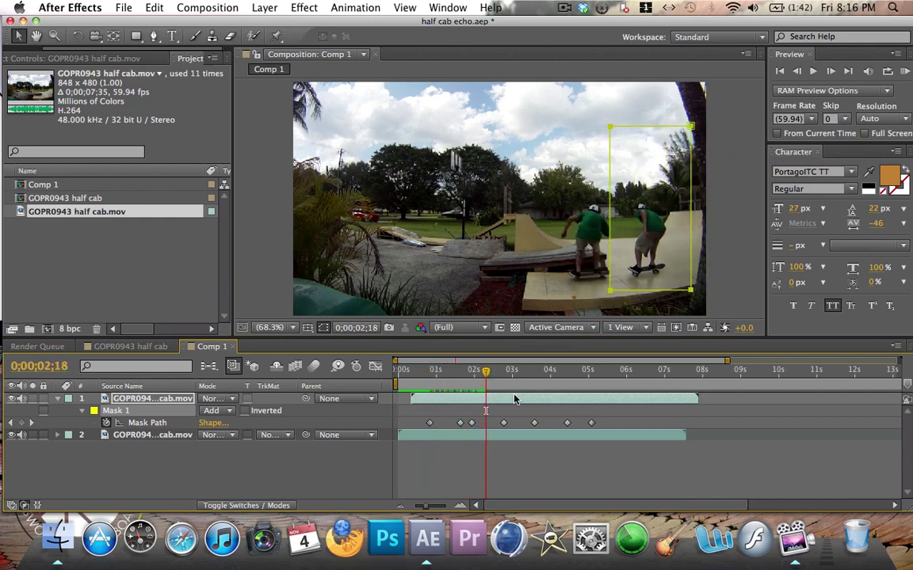
left_click(611, 208)
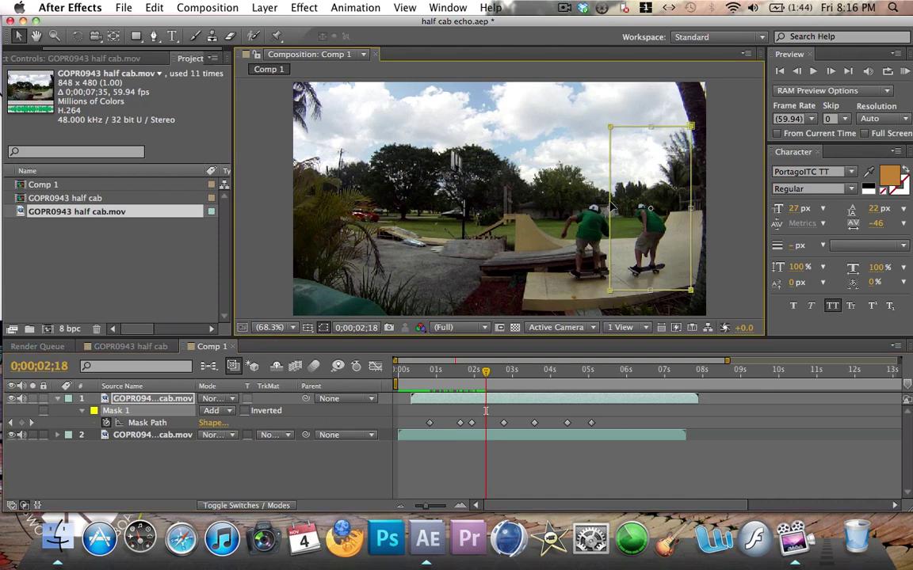
left_click_drag(634, 207, 649, 207)
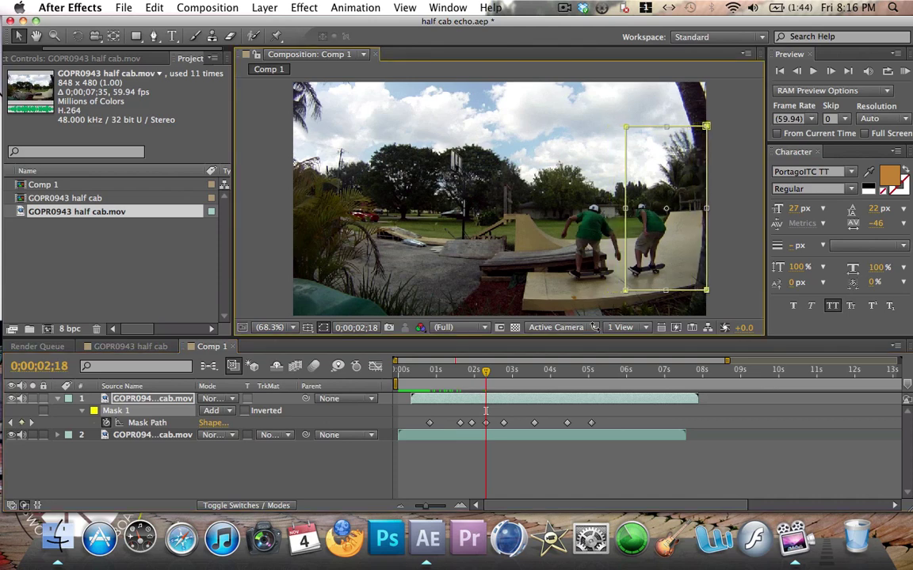
left_click_drag(487, 374, 394, 374)
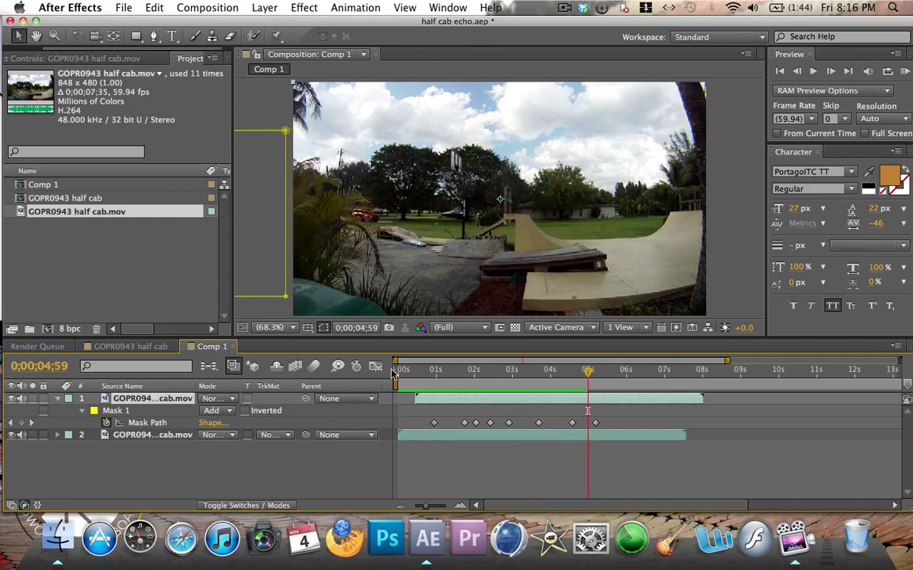
- Duplicate the masked skater layer, offset the copies later in time, and preview the staggered stack from the start
left_click(56, 400)
left_click(432, 401)
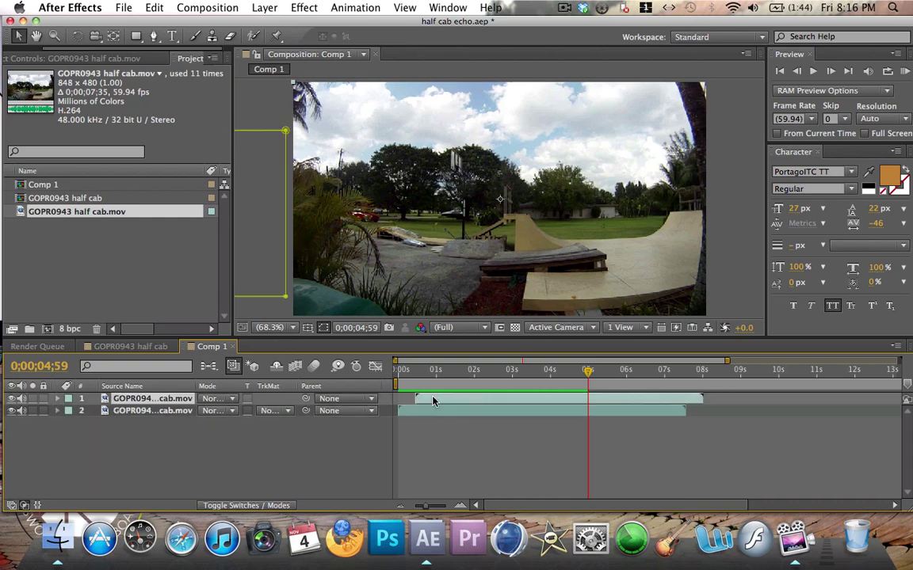
key("super+d")
left_click_drag(433, 402, 489, 399)
key("super+d")
key("super+d")
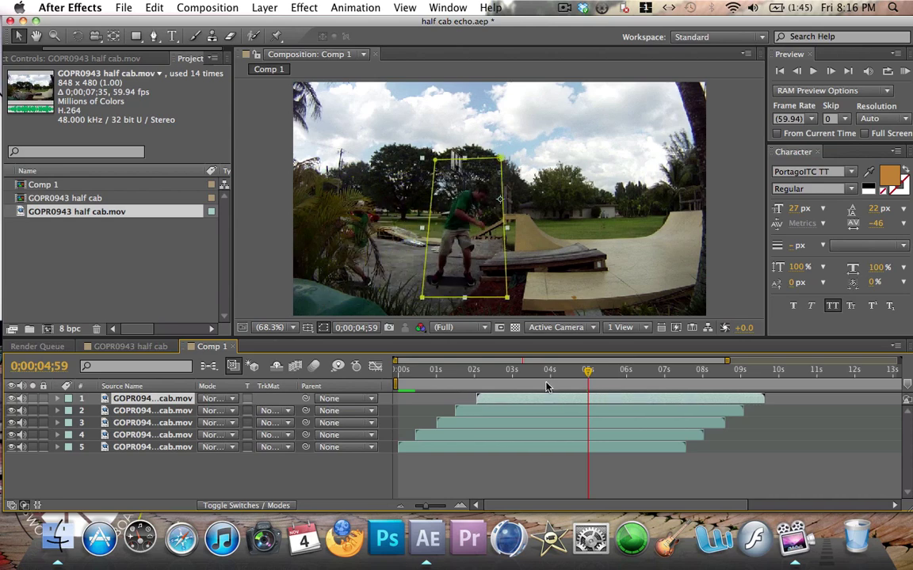
left_click_drag(591, 372, 358, 371)
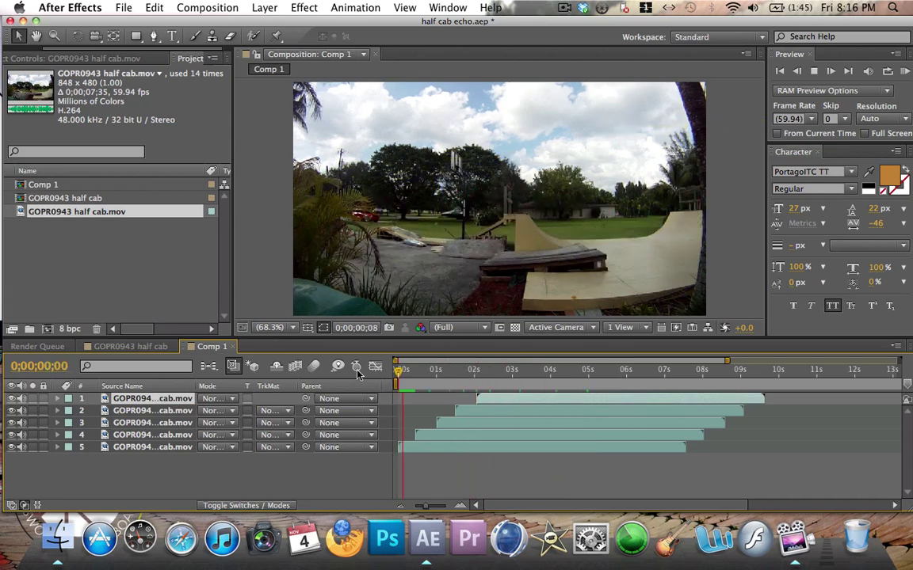
key("space")
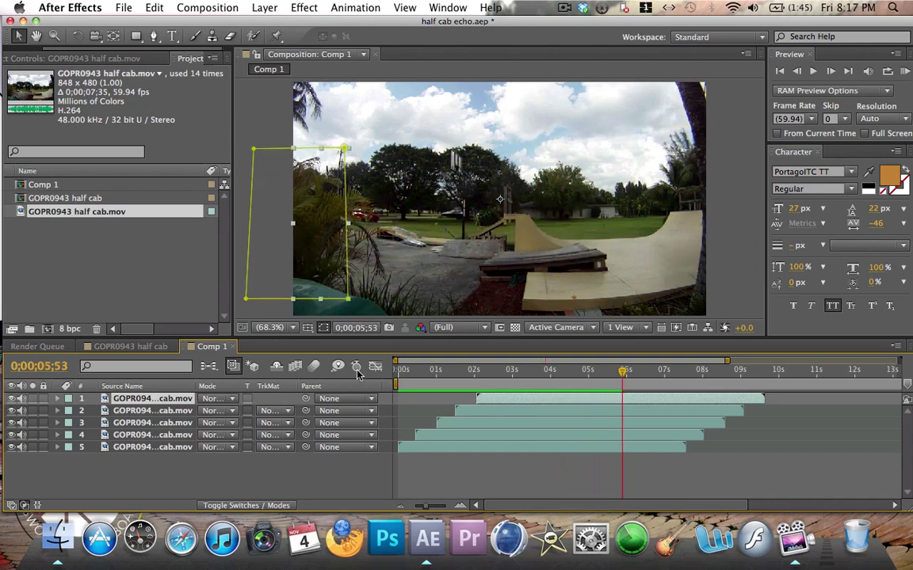
- Set the top layer's Mask 1 feather to 68 pixels and scrub the timeline to check the blend
left_click(58, 398)
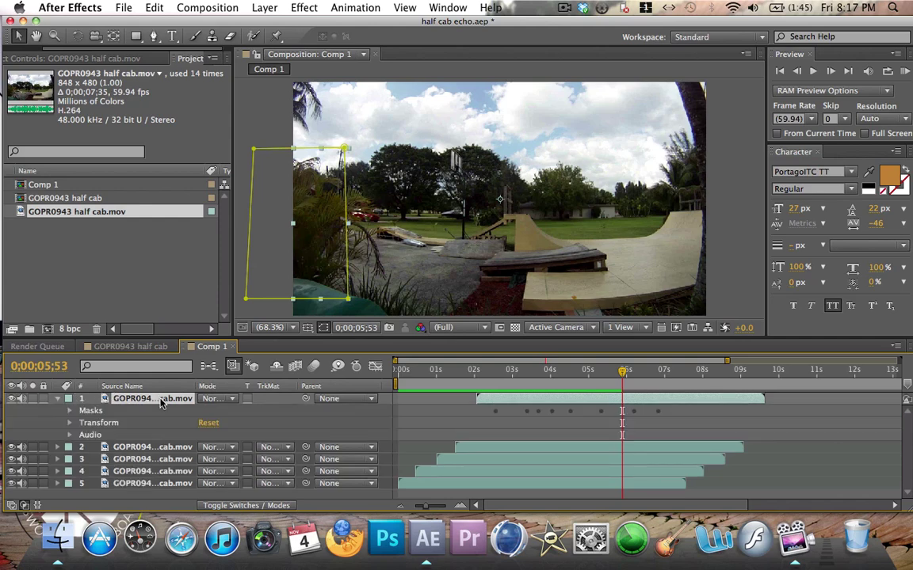
left_click(136, 434)
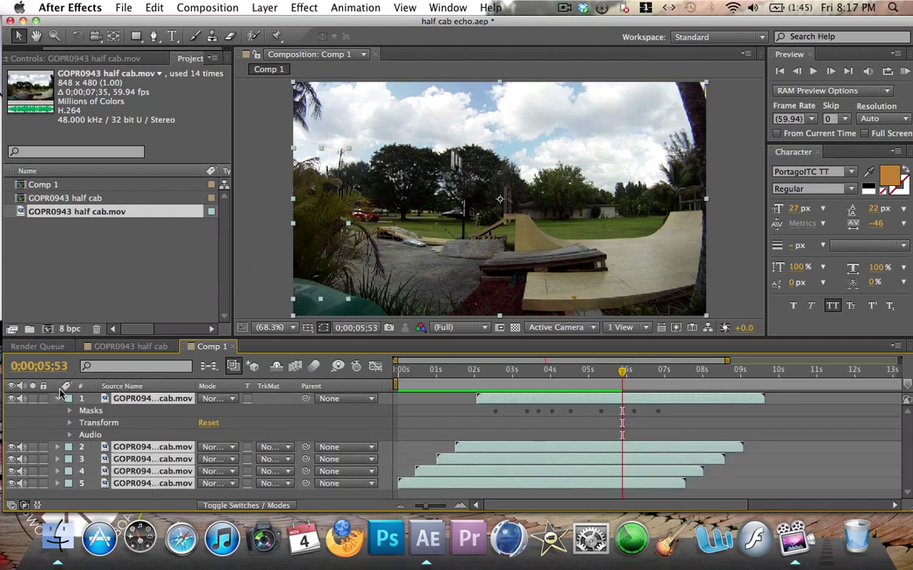
left_click(57, 399)
left_click(57, 398)
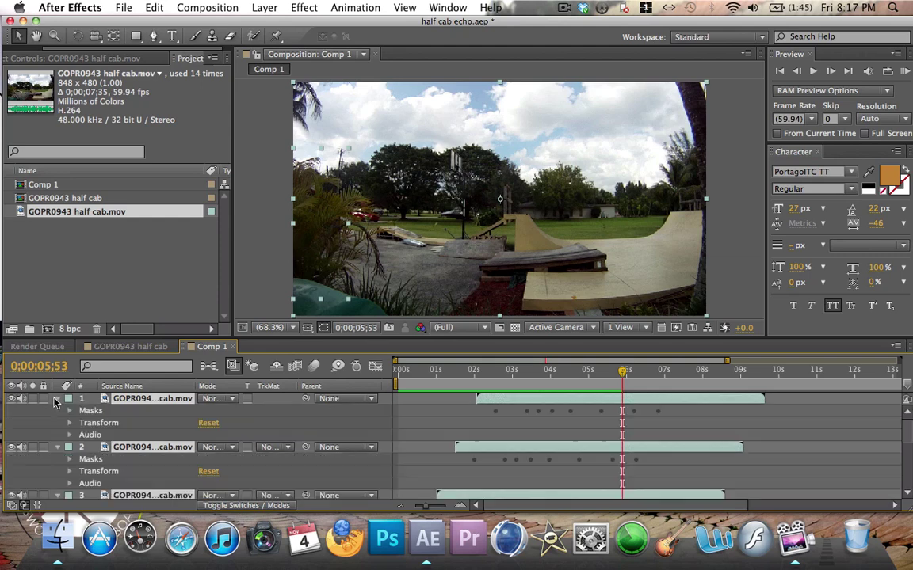
left_click(69, 411)
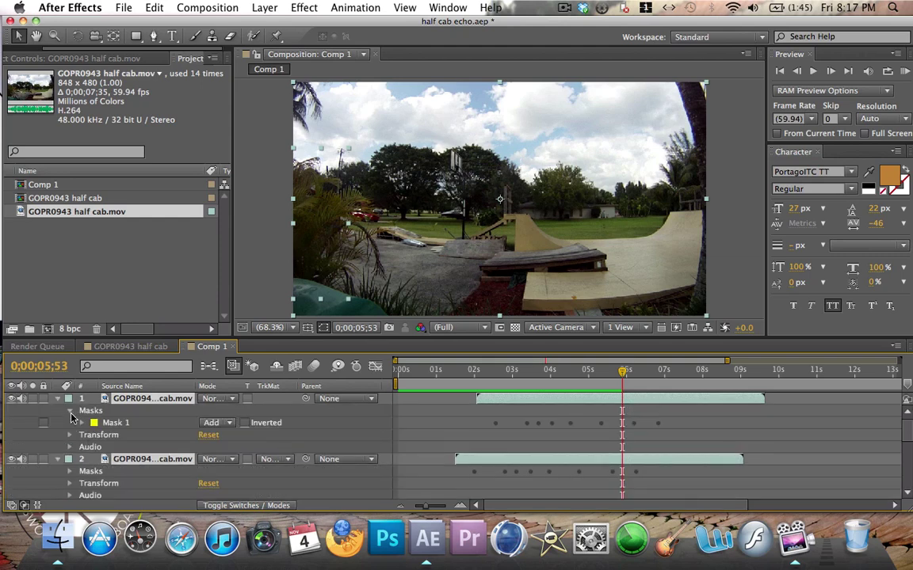
left_click(81, 423)
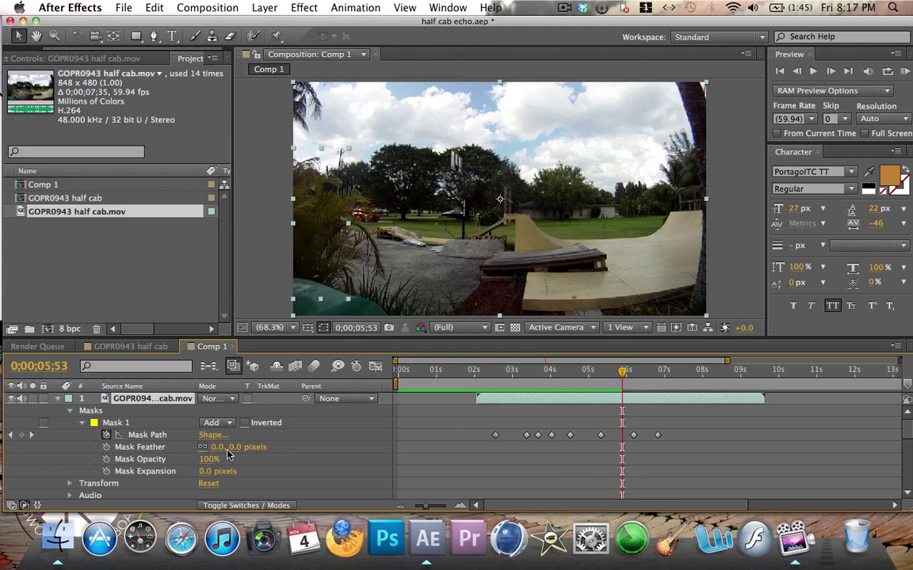
left_click_drag(234, 447, 244, 447)
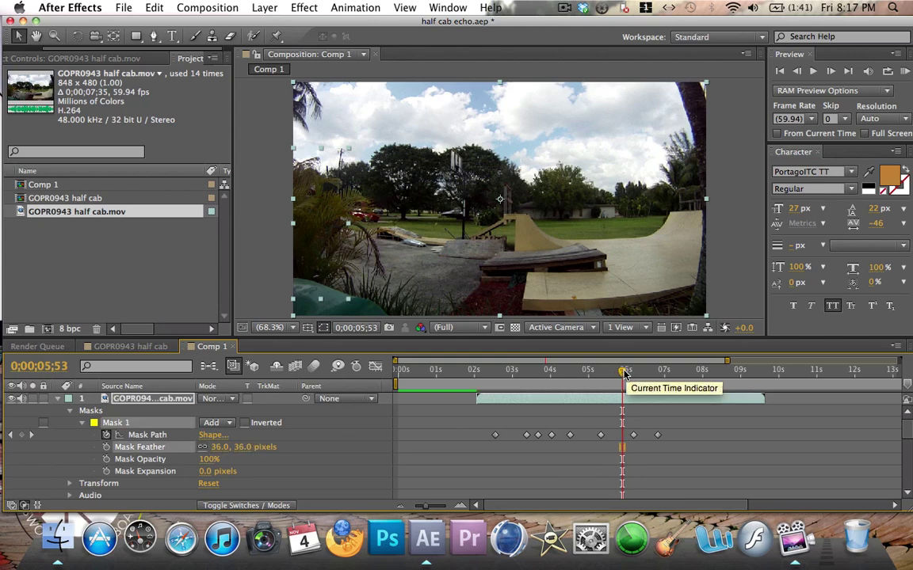
left_click_drag(622, 372, 550, 373)
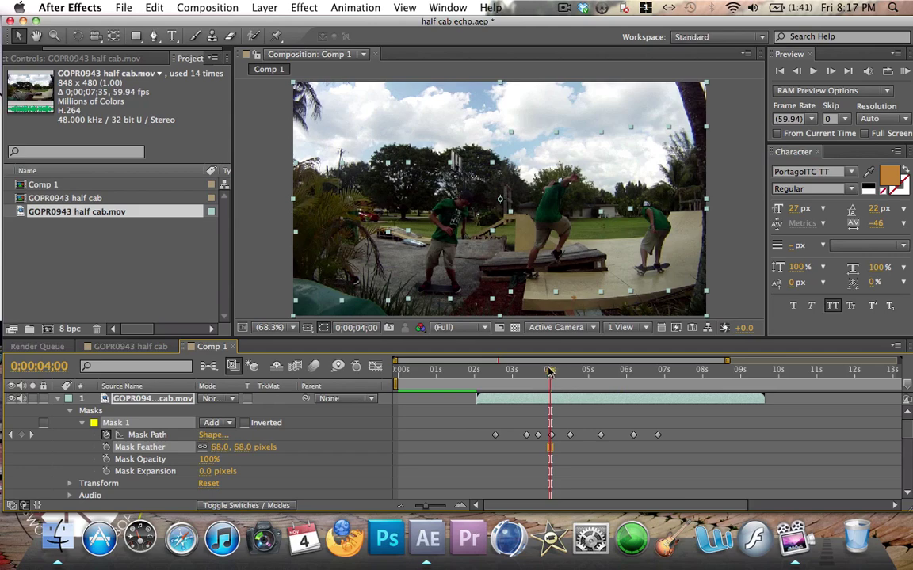
left_click_drag(550, 371, 577, 378)
- Collapse layer 1, deselect all layers, and play Comp 1 from the start to review the five-skater echo
left_click(56, 399)
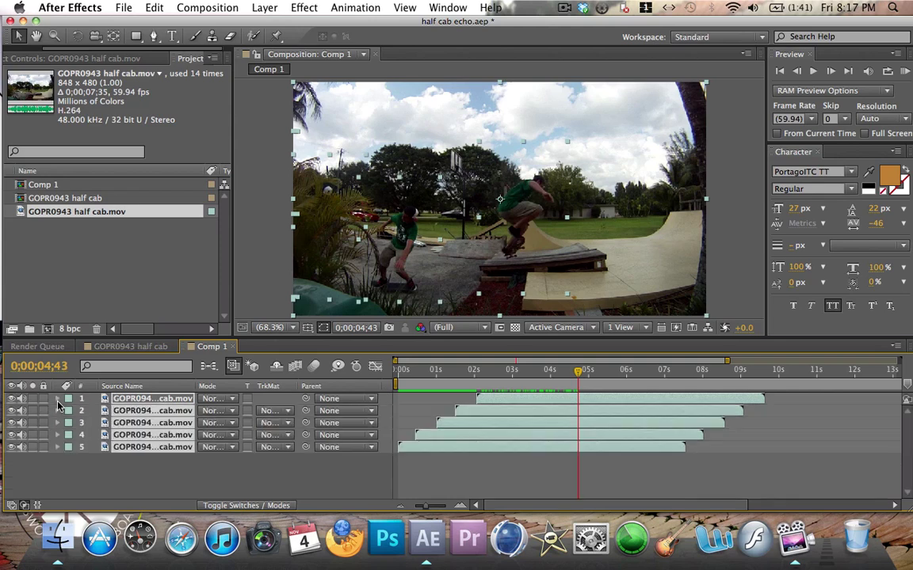
left_click(221, 468)
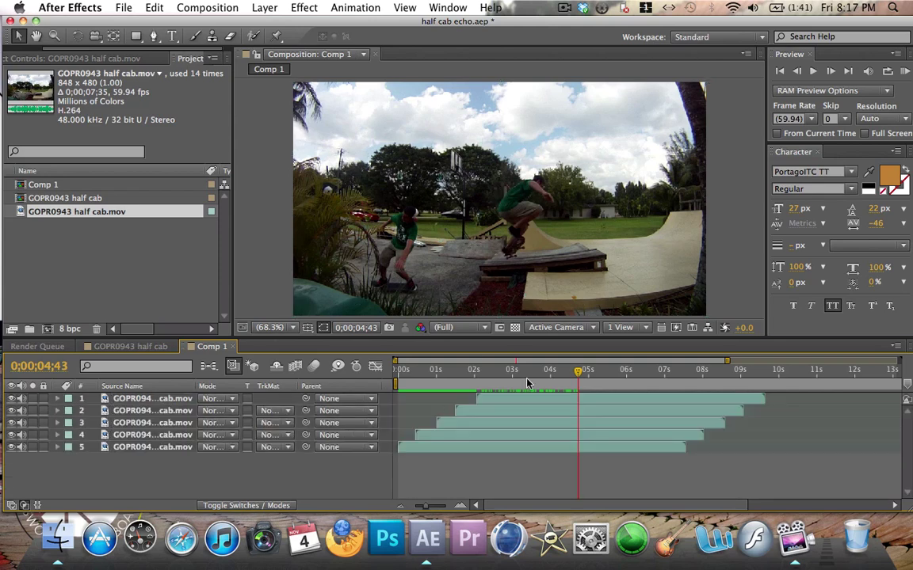
left_click_drag(577, 375, 402, 379)
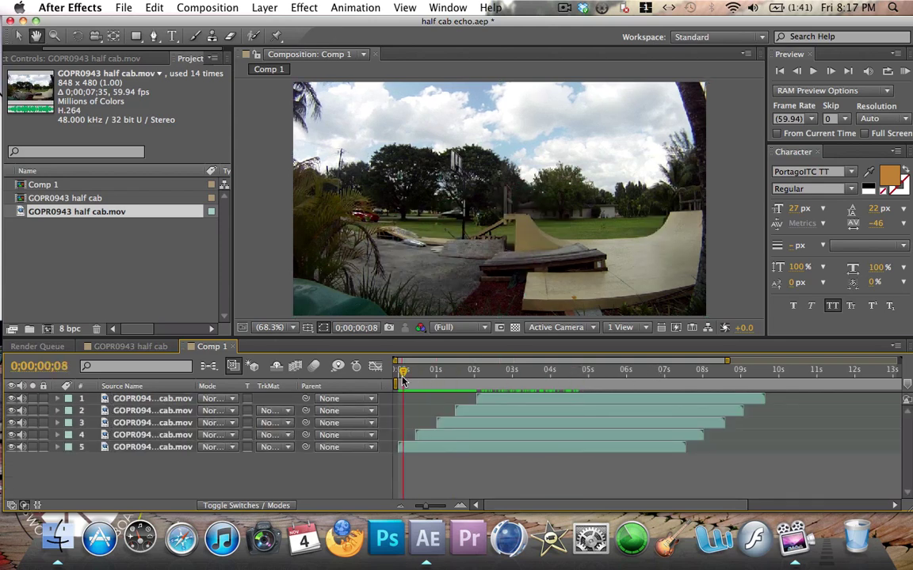
key("space")
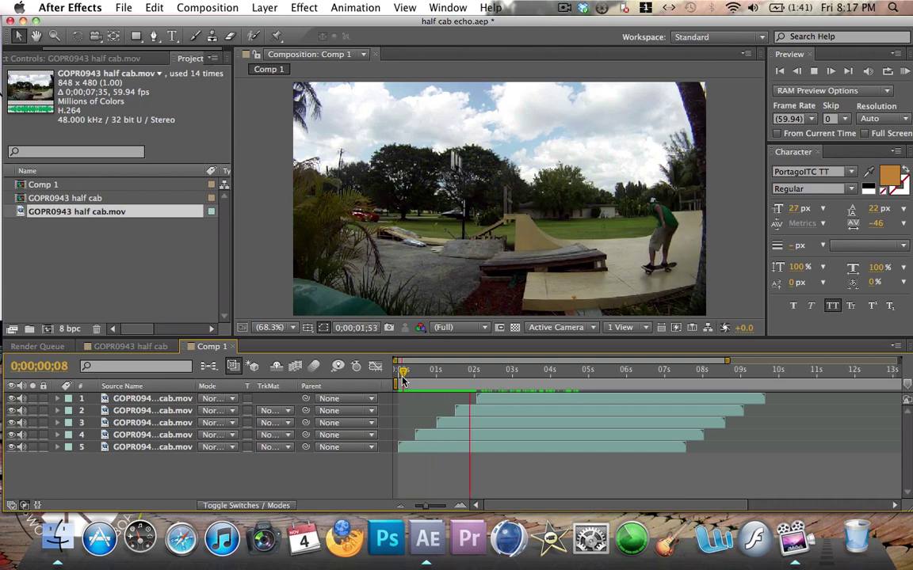